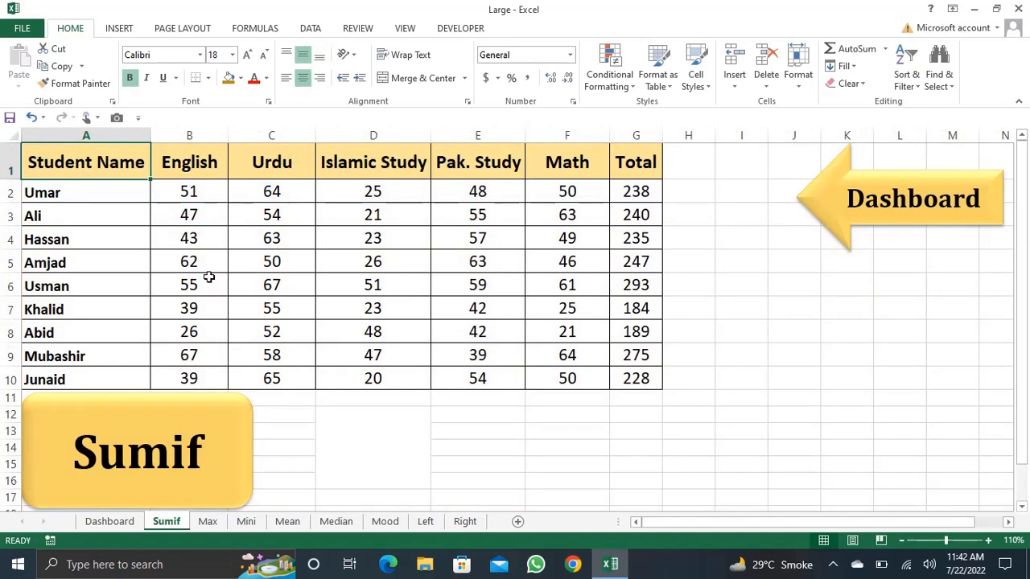
Visit the dashboard sheet, return to the Sumif sheet and look over the student names in A2:A10.
{"action": "left_click", "coordinate": [839, 201]}
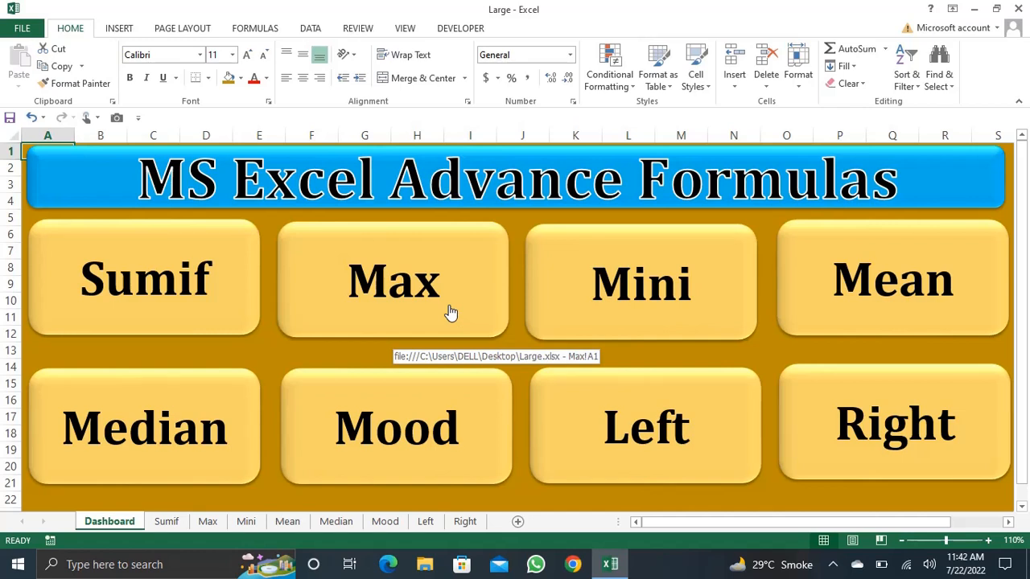
{"action": "left_click", "coordinate": [173, 309]}
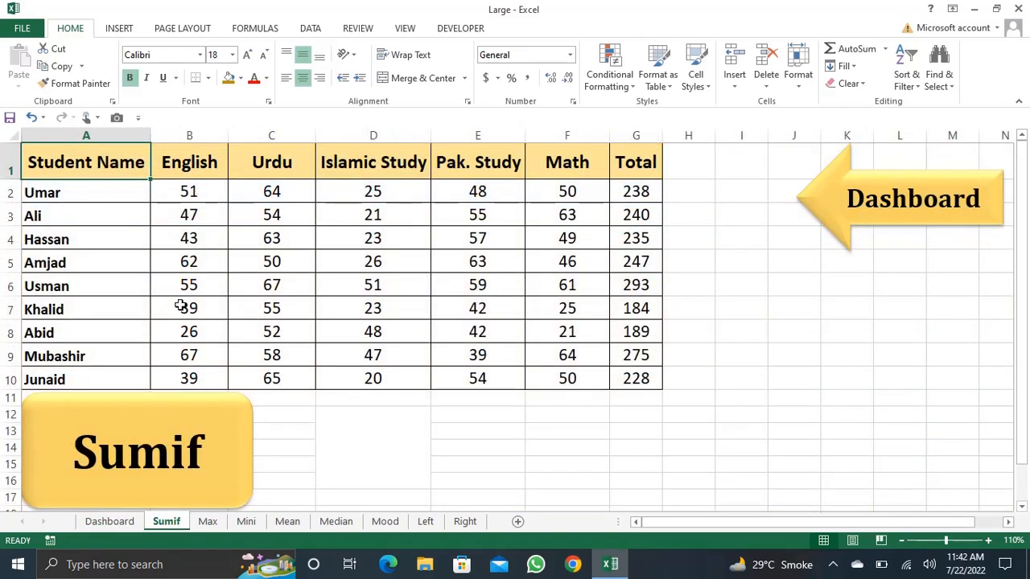
{"action": "left_click", "coordinate": [362, 461]}
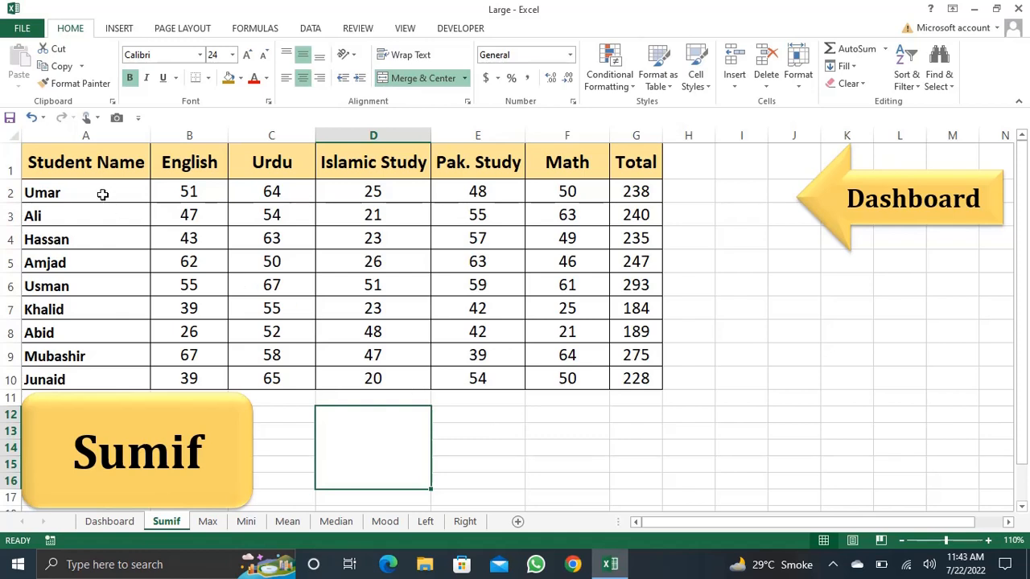
{"action": "left_click_drag", "start_coordinate": [103, 193], "coordinate": [99, 370]}
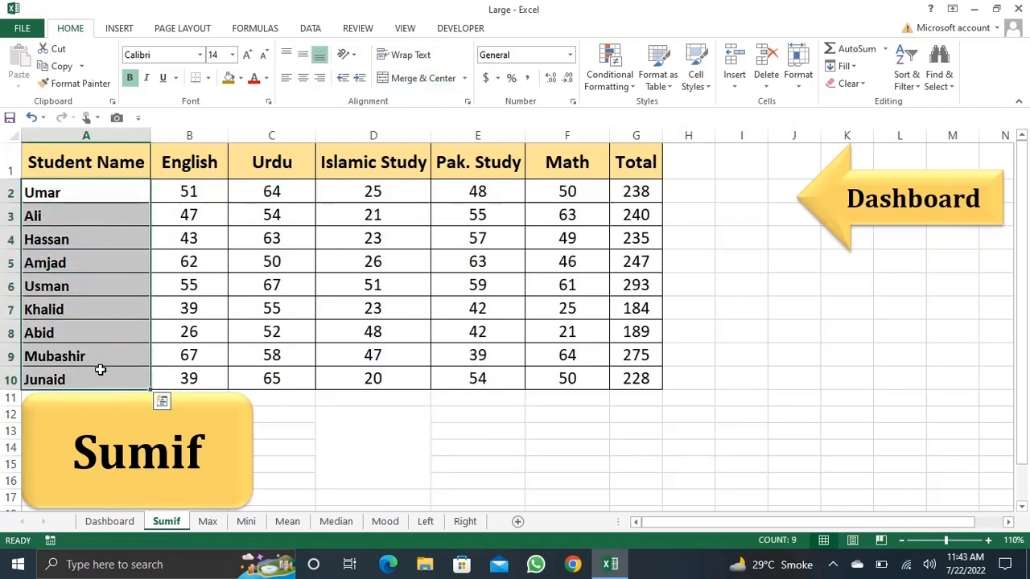
{"action": "left_click", "coordinate": [48, 216]}
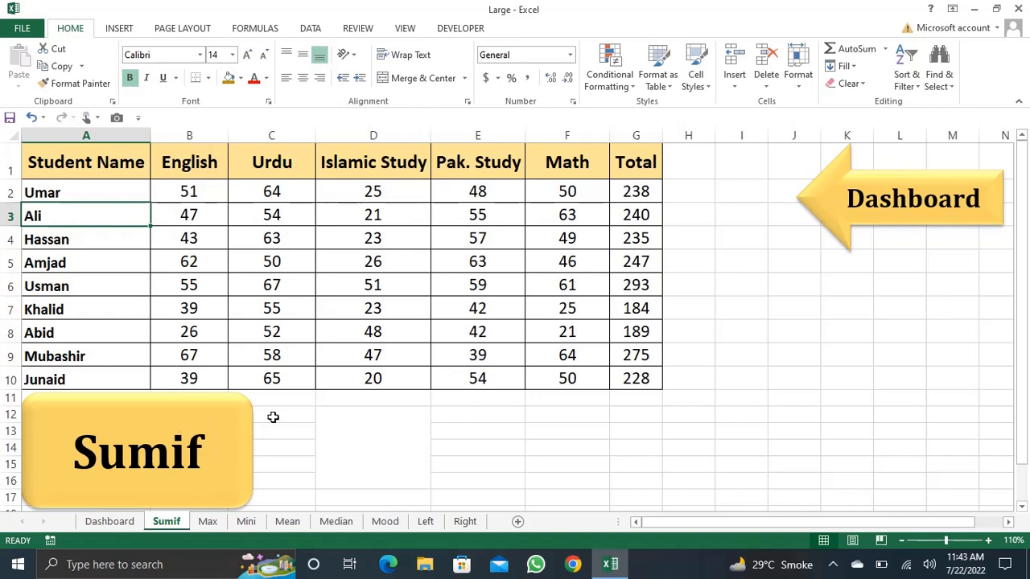
Start a SUMIF formula in the merged cell D12 with the absolute range $A$2:$G$10.
{"action": "left_click", "coordinate": [326, 446]}
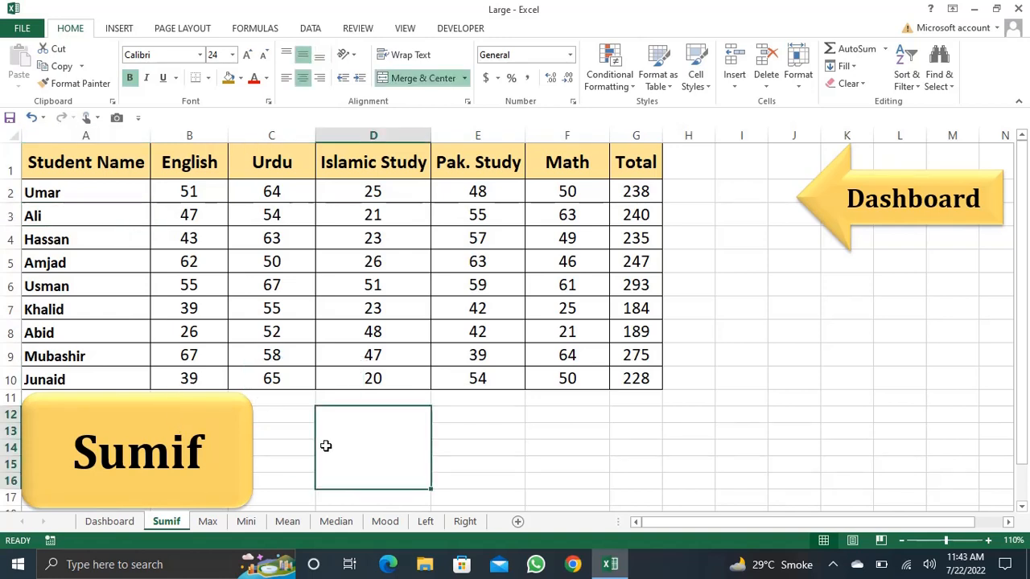
{"action": "type", "text": "=su"}
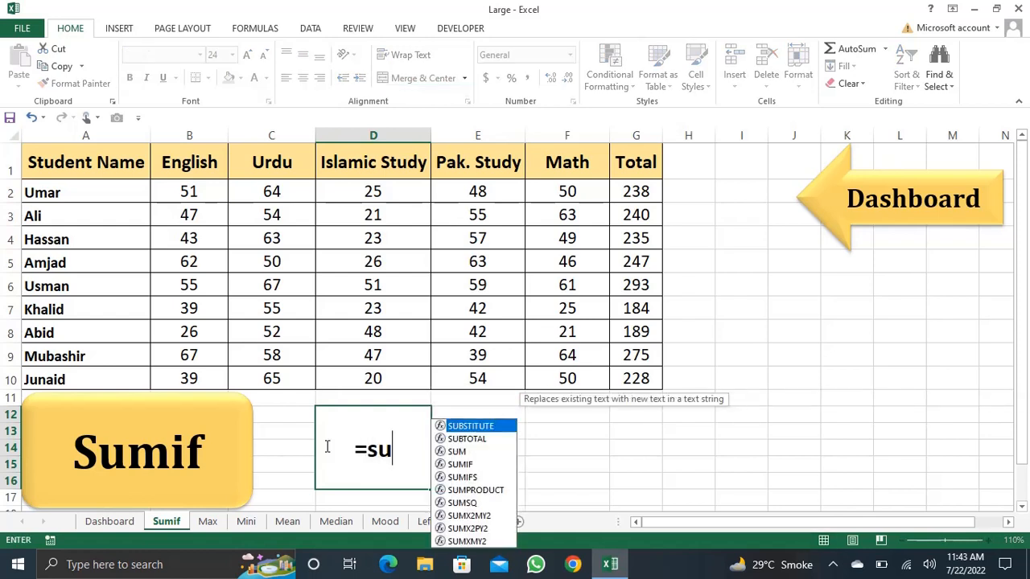
{"action": "type", "text": "mif"}
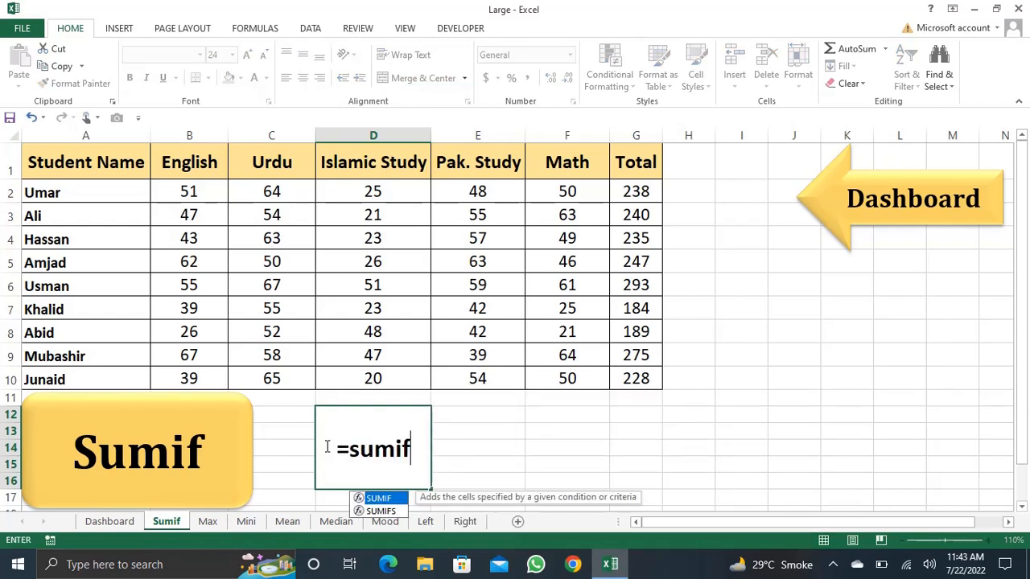
{"action": "key", "text": "Tab"}
{"action": "left_click_drag", "start_coordinate": [415, 498], "coordinate": [516, 424]}
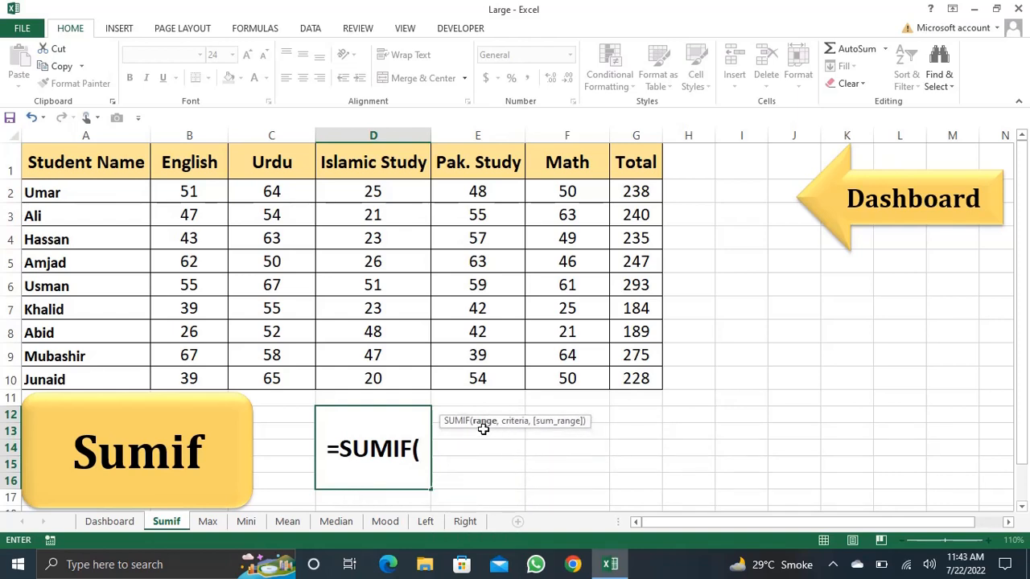
{"action": "left_click", "coordinate": [77, 193]}
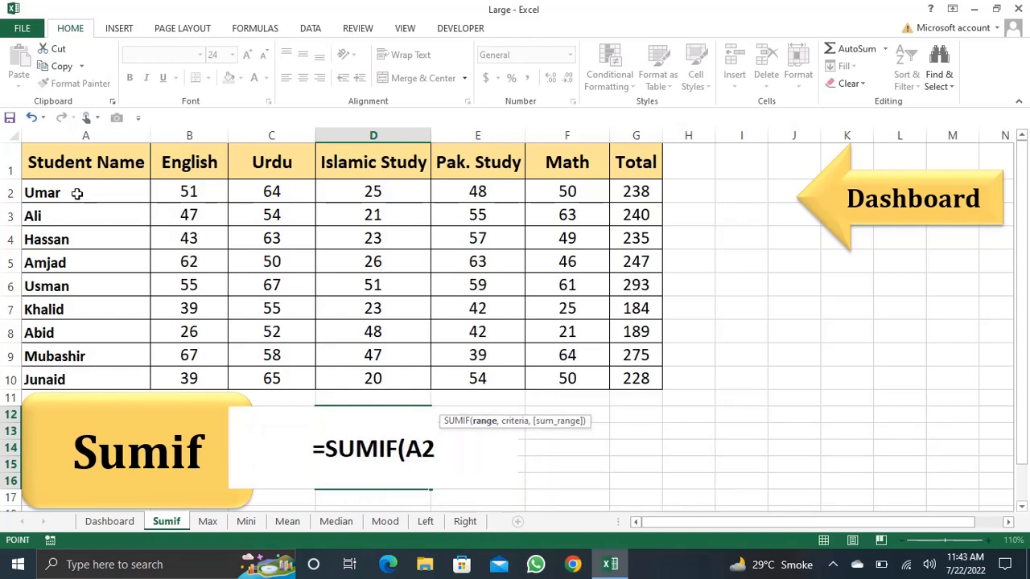
{"action": "key", "text": "ctrl+shift+Right"}
{"action": "key", "text": "ctrl+shift+Down"}
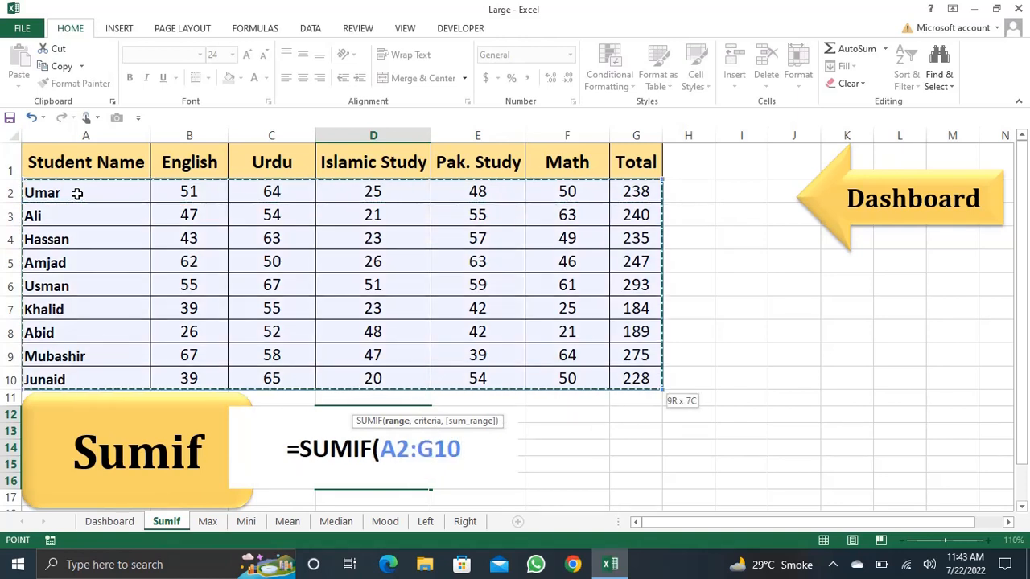
{"action": "key", "text": "F4"}
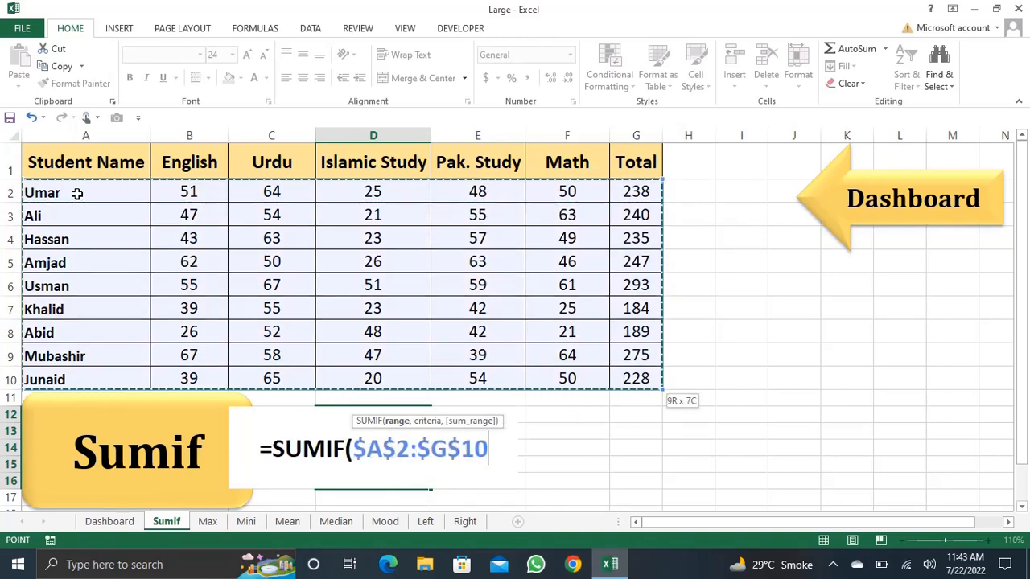
Complete the SUMIF formula with A3 as the criteria and G2:G10 as the sum range.
{"action": "type", "text": ","}
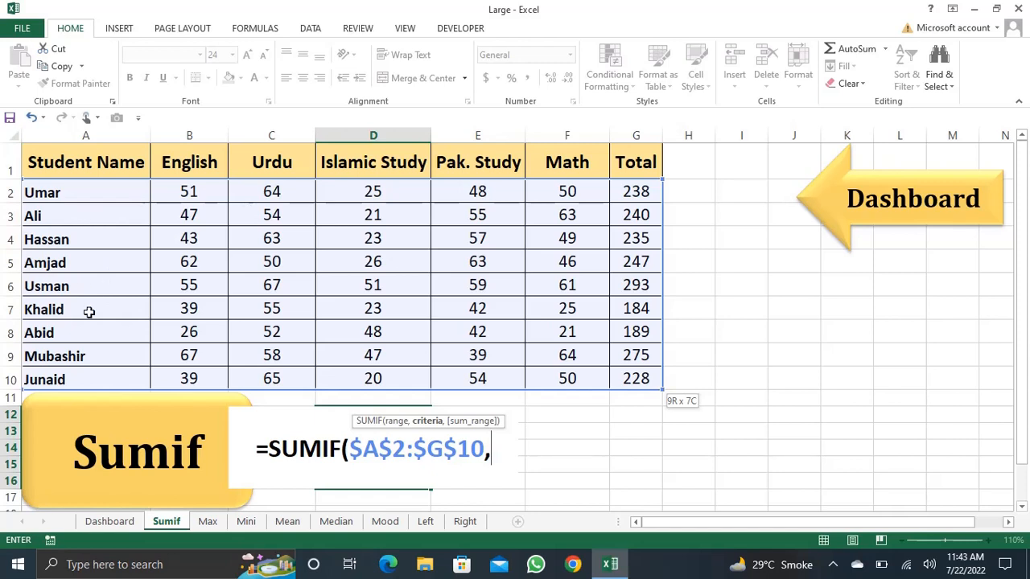
{"action": "left_click", "coordinate": [45, 217]}
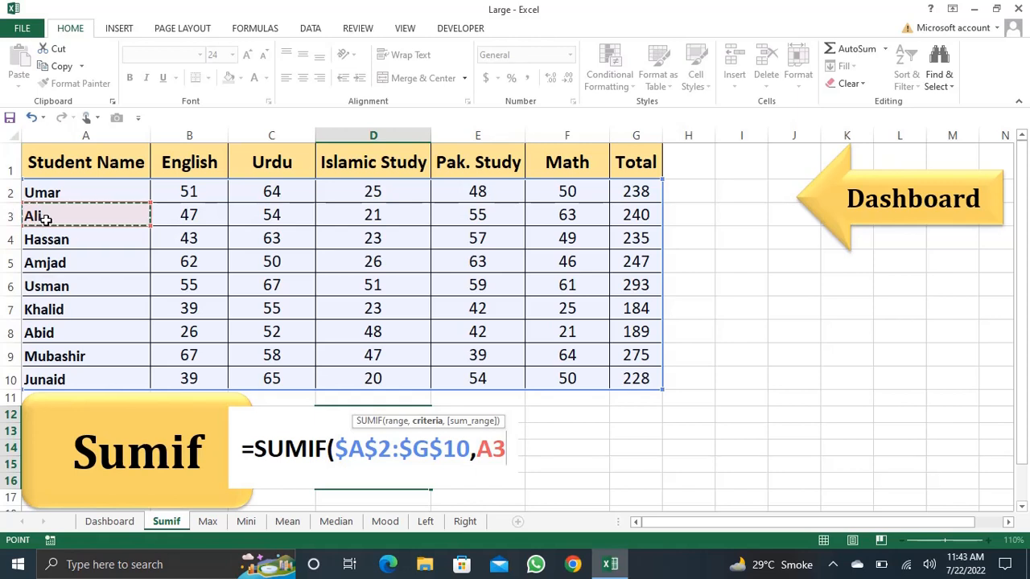
{"action": "type", "text": ","}
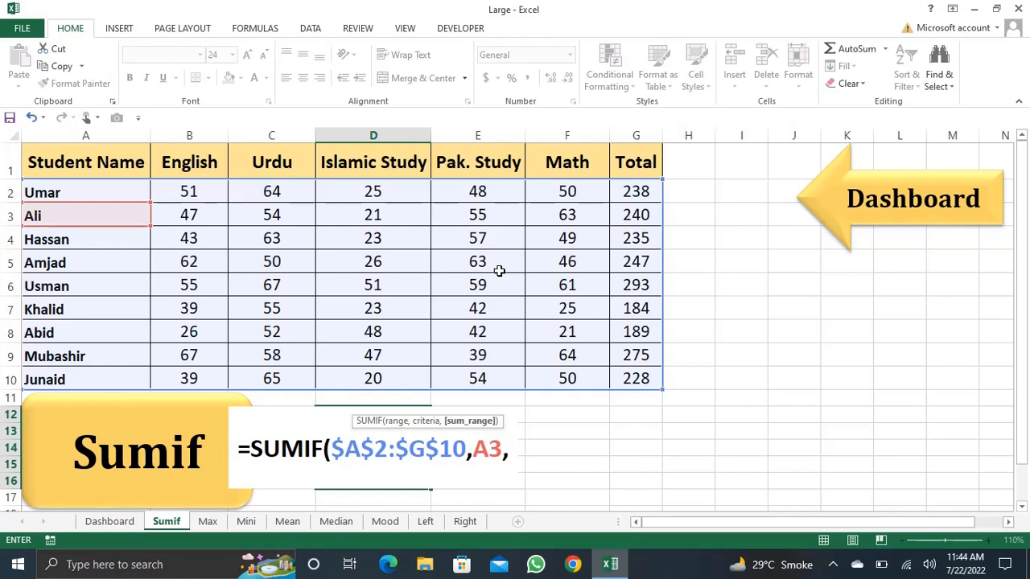
{"action": "left_click", "coordinate": [635, 191]}
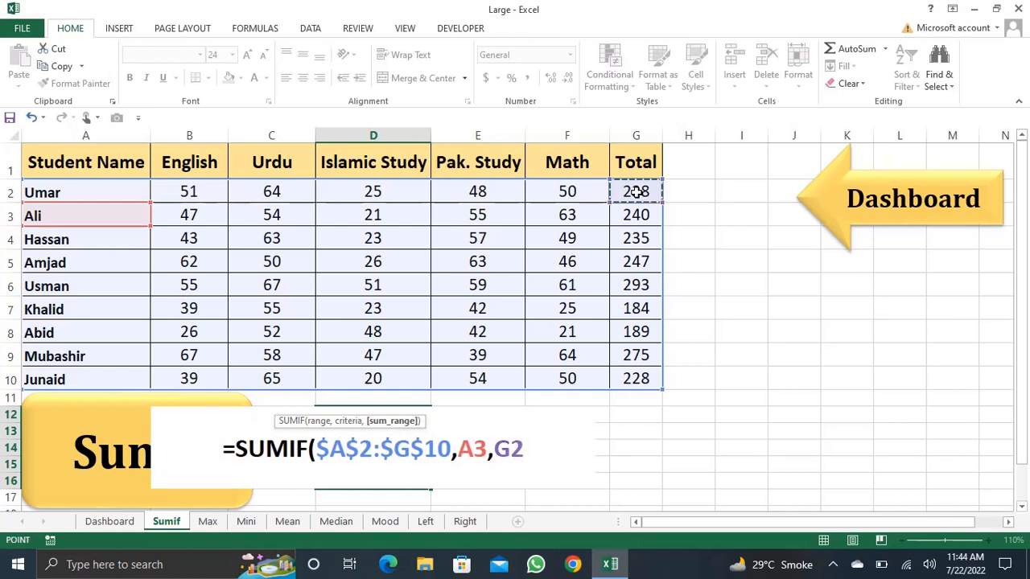
{"action": "key", "text": "ctrl+shift+Down"}
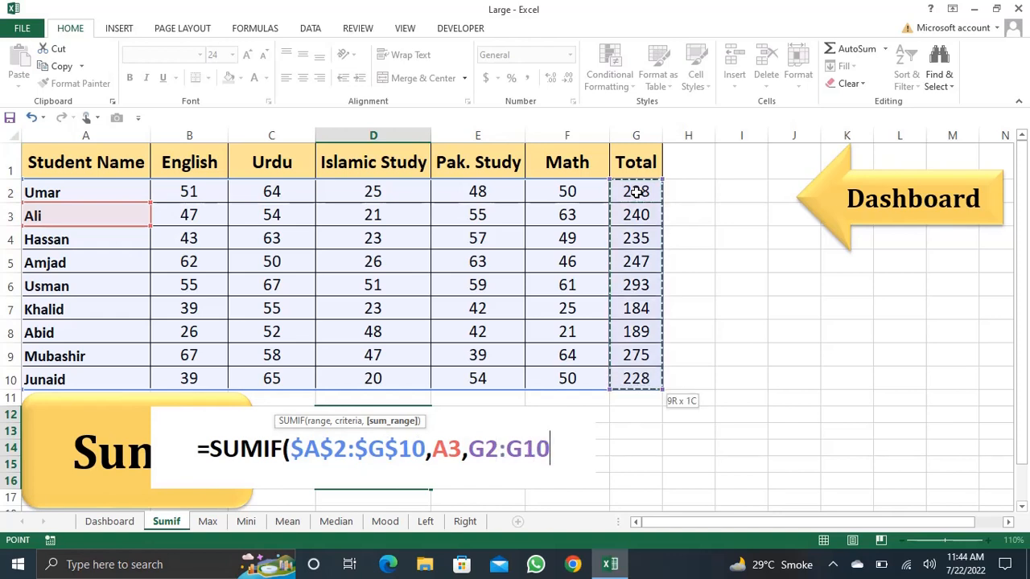
{"action": "type", "text": ")"}
{"action": "key", "text": "Return"}
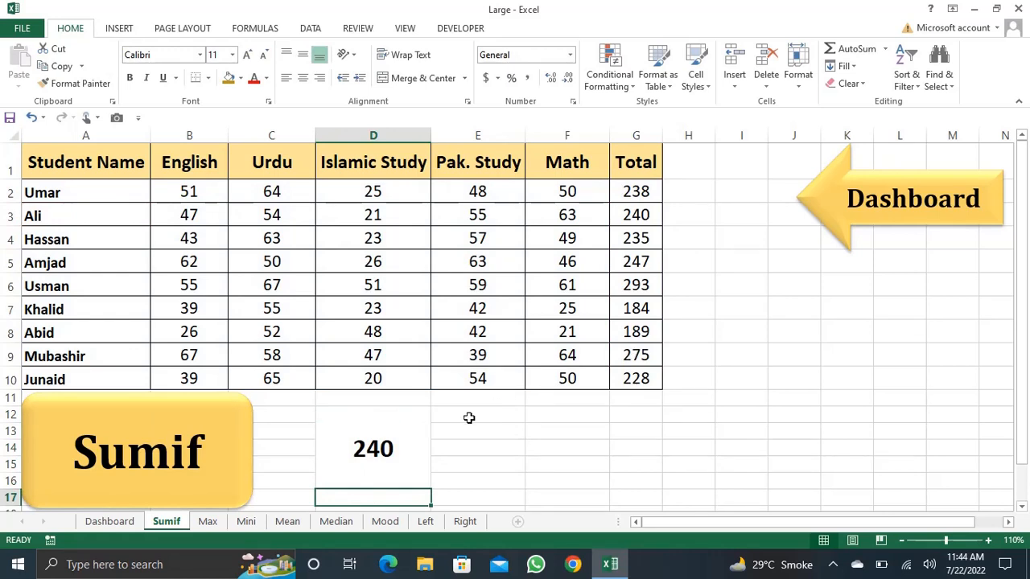
Compare the SUMIF result with the marks and total of the student in row 3.
{"action": "left_click", "coordinate": [392, 443]}
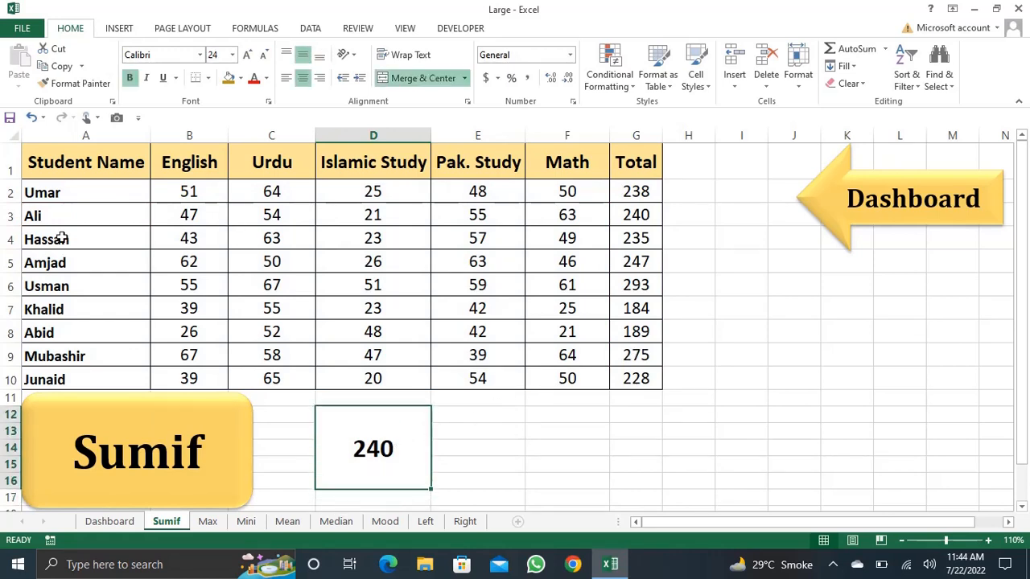
{"action": "left_click_drag", "start_coordinate": [62, 219], "coordinate": [626, 214]}
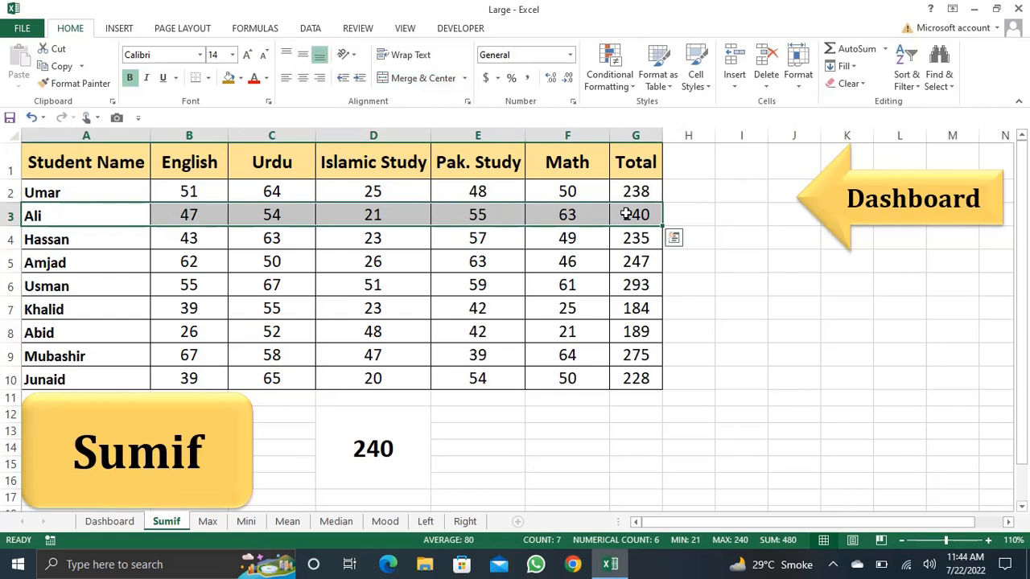
{"action": "left_click", "coordinate": [390, 426]}
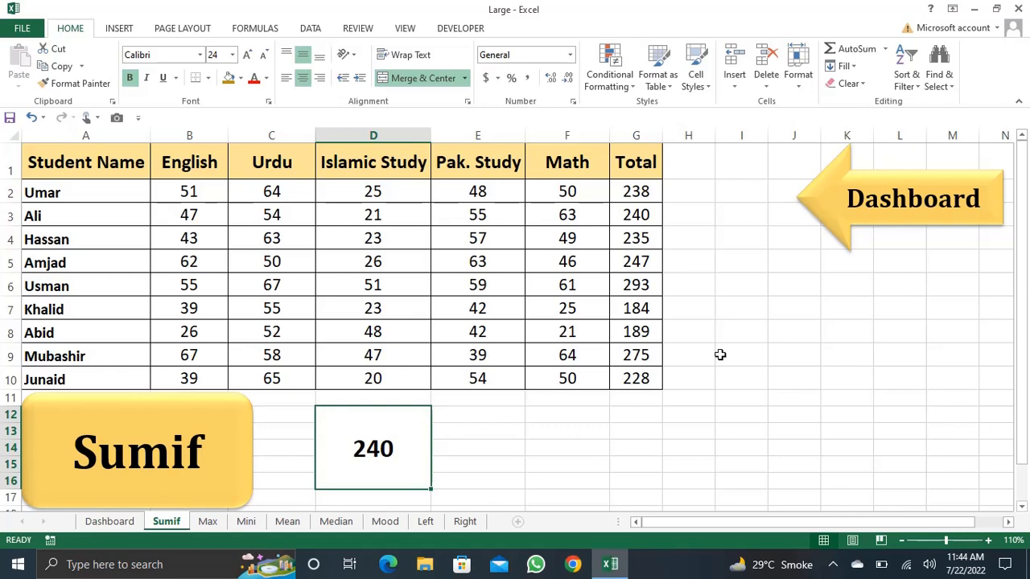
Go through the dashboard to the Max sheet and select the student marks data in A2:G14.
{"action": "left_click", "coordinate": [854, 217]}
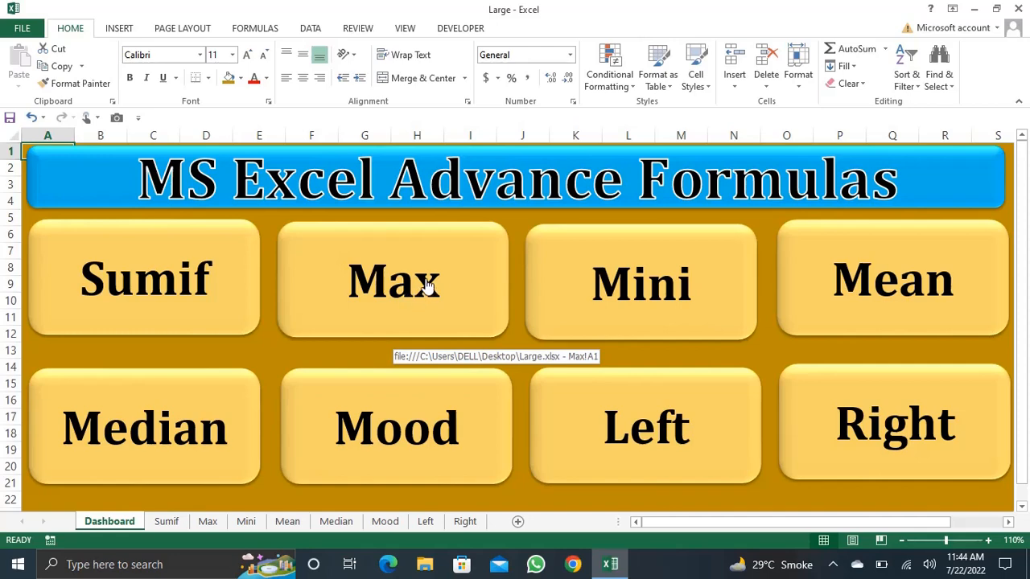
{"action": "left_click", "coordinate": [454, 262]}
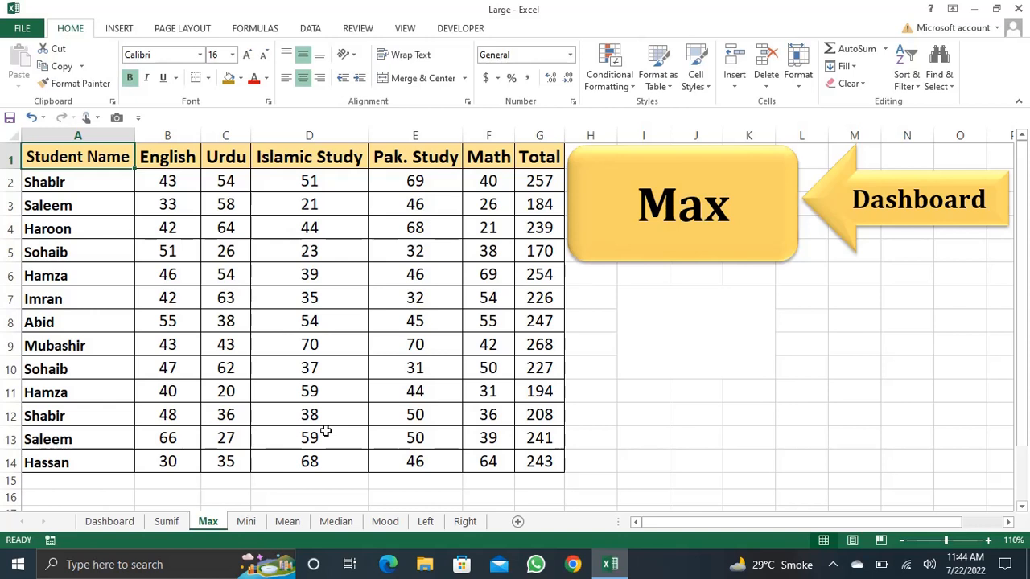
{"action": "left_click", "coordinate": [297, 289]}
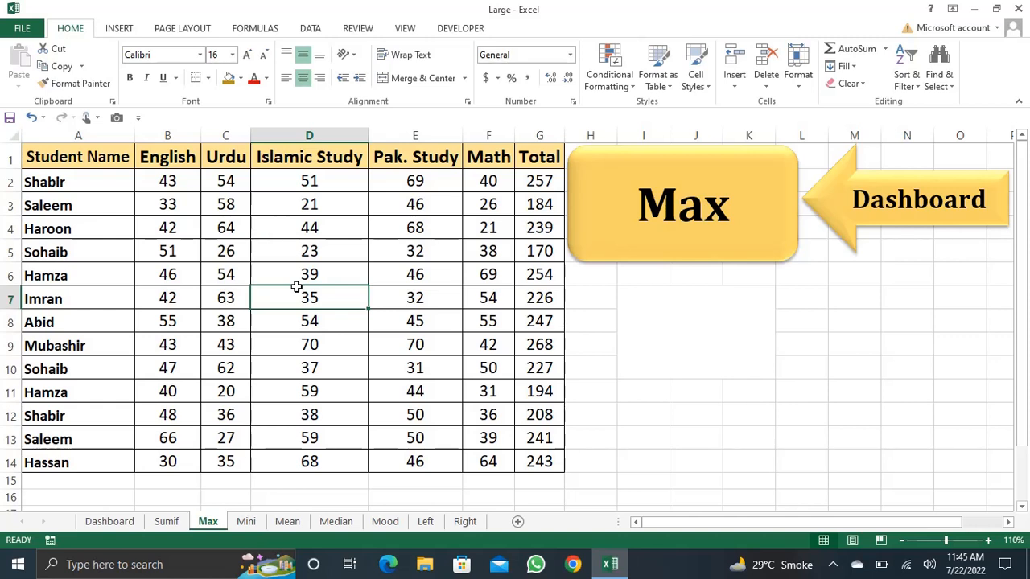
{"action": "left_click_drag", "start_coordinate": [116, 186], "coordinate": [516, 460]}
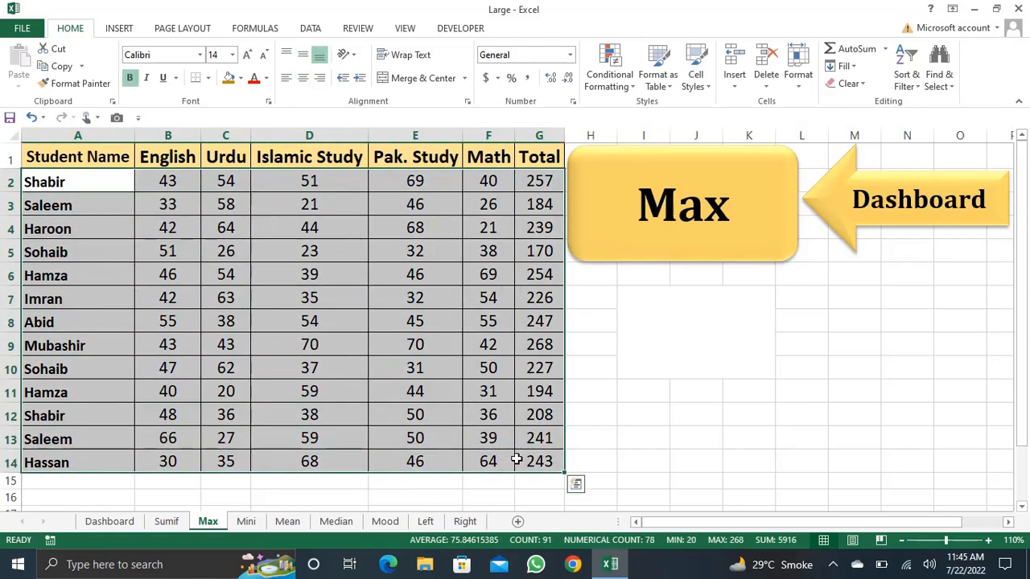
Enter a MAX formula over the Total column, G2:G14, in the merged cell I7.
{"action": "left_click", "coordinate": [680, 335]}
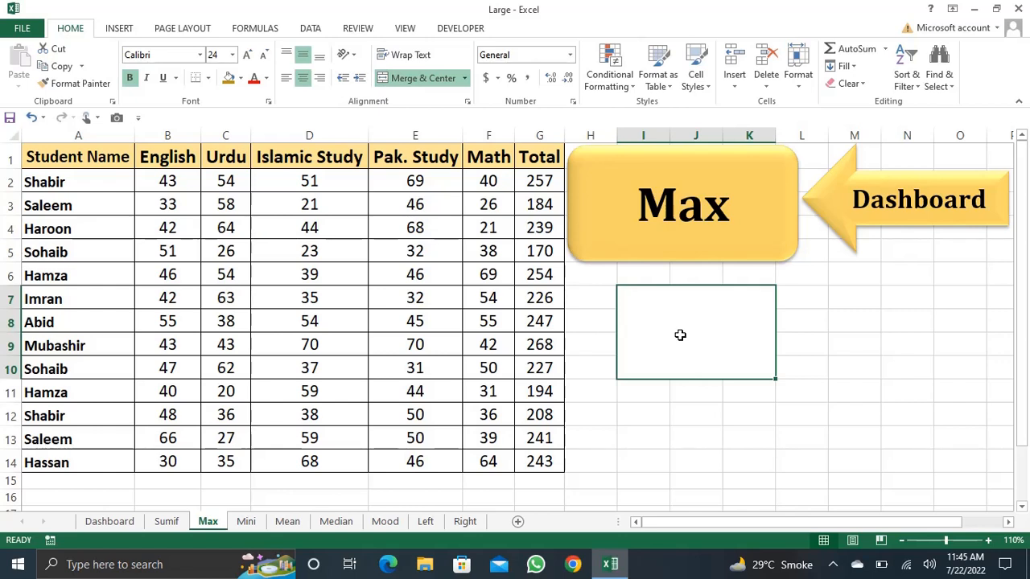
{"action": "type", "text": "="}
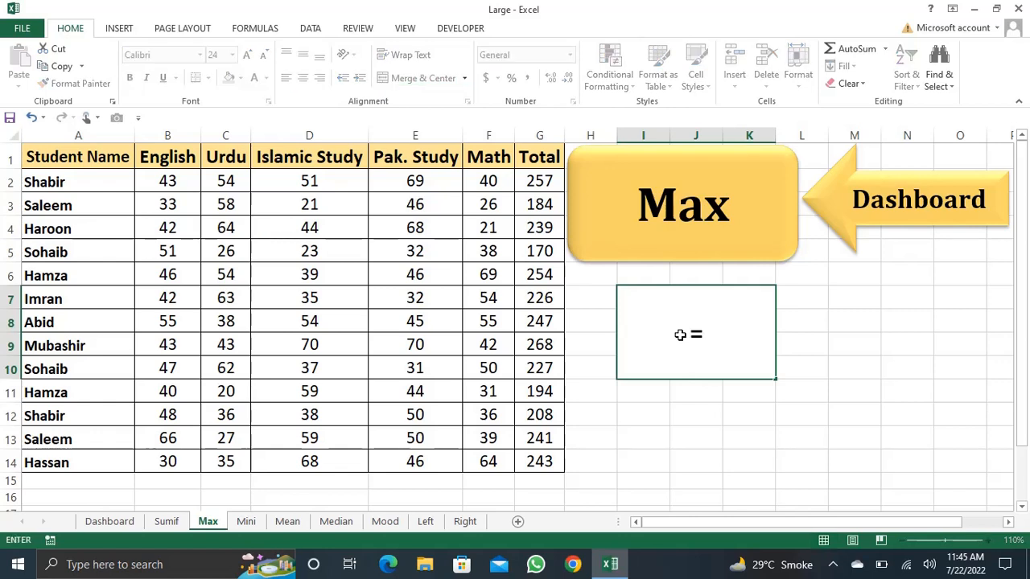
{"action": "type", "text": "max"}
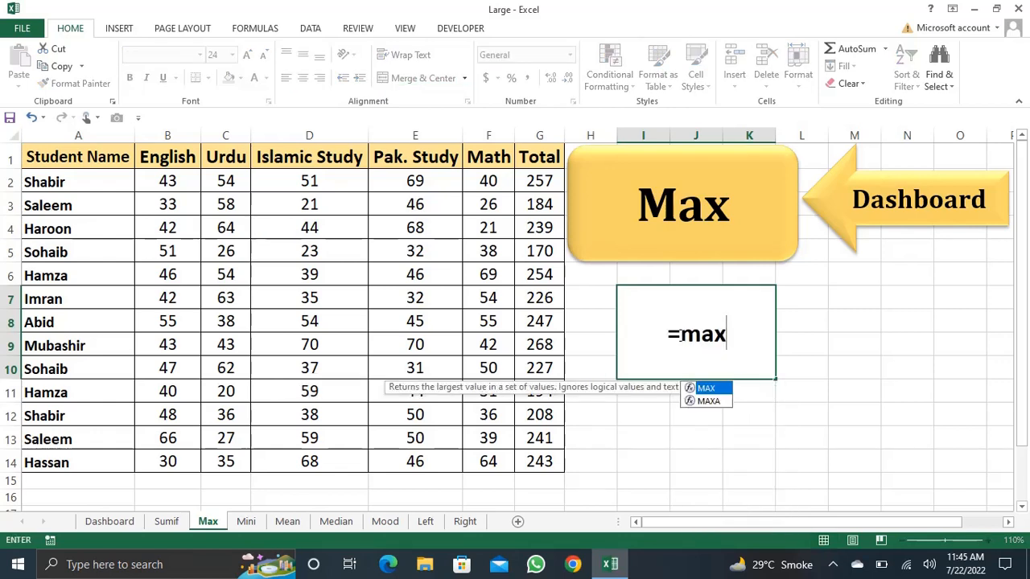
{"action": "key", "text": "Tab"}
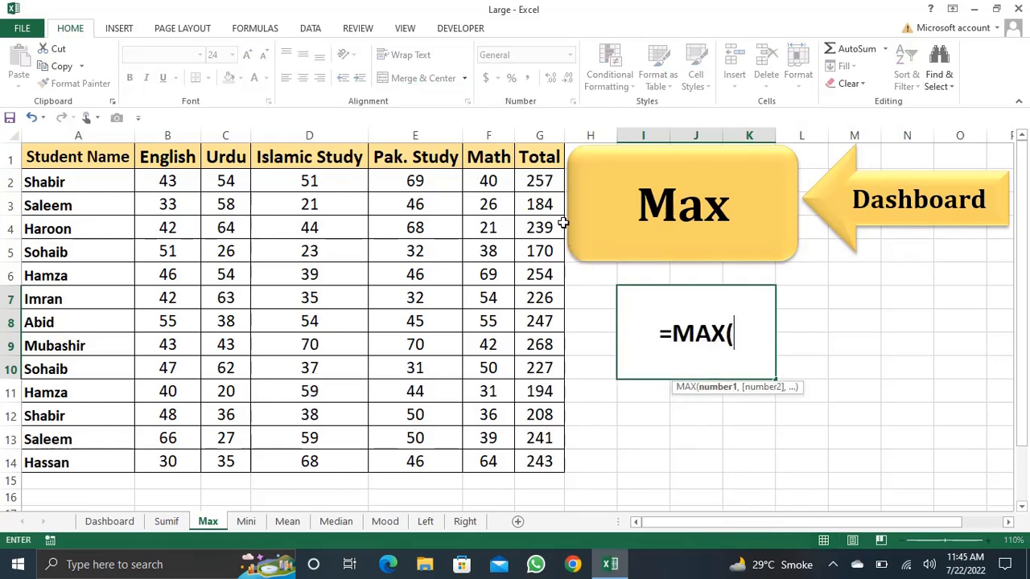
{"action": "left_click", "coordinate": [544, 182]}
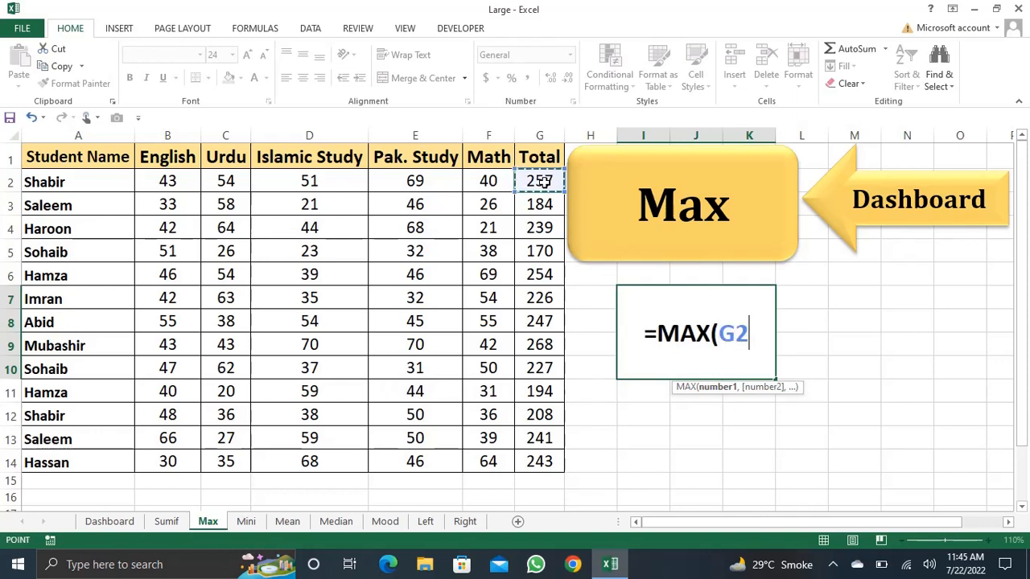
{"action": "key", "text": "ctrl+shift+Down"}
{"action": "type", "text": ")"}
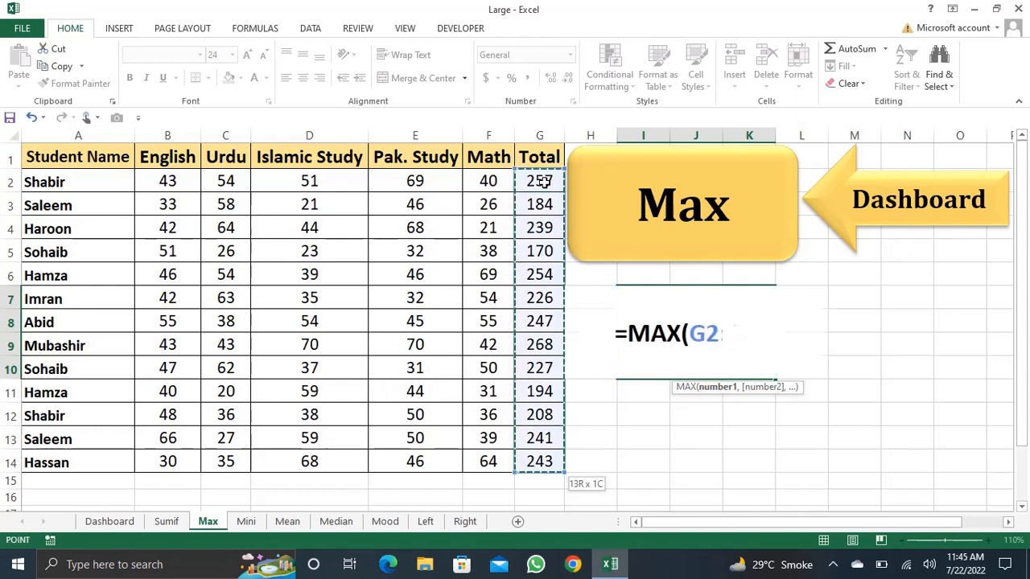
{"action": "key", "text": "Return"}
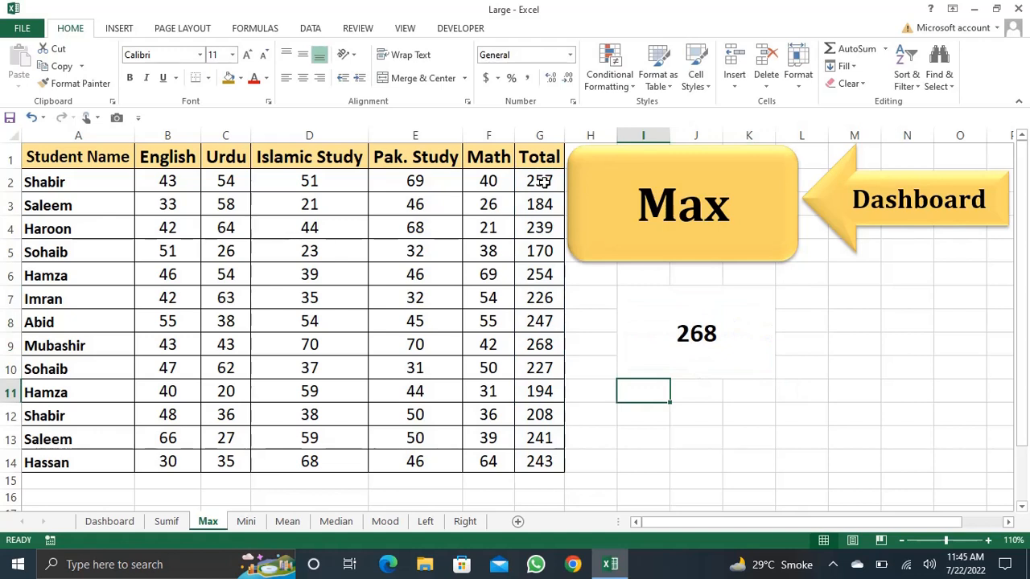
{"action": "left_click", "coordinate": [686, 346]}
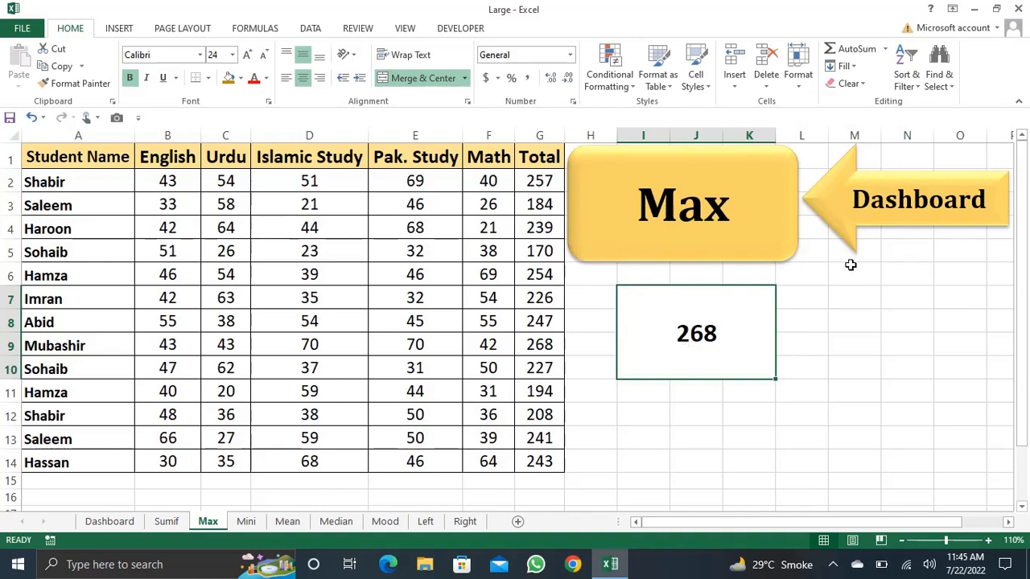
Return to the dashboard and open the Mini sheet.
{"action": "left_click", "coordinate": [880, 219]}
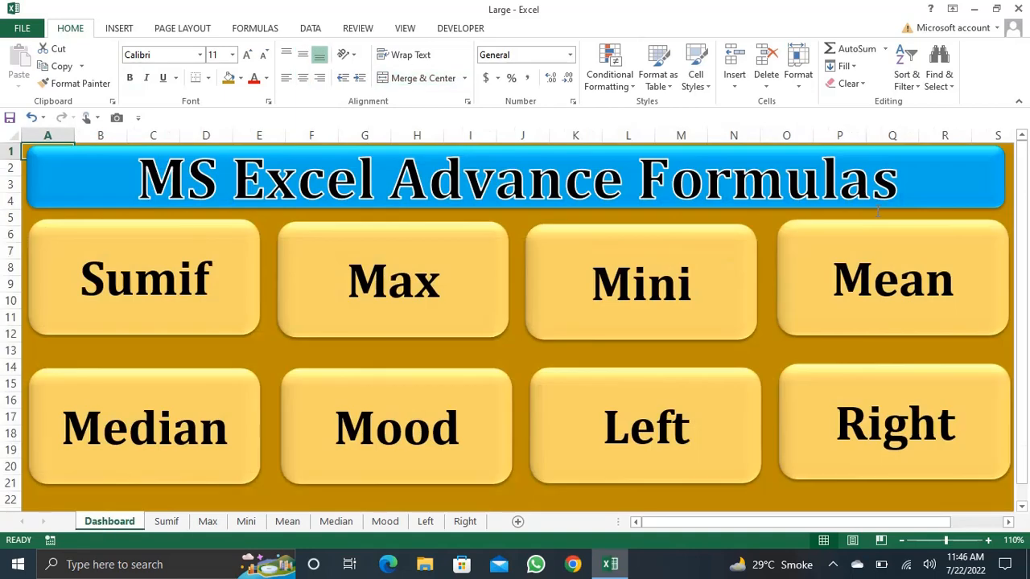
{"action": "left_click", "coordinate": [589, 320]}
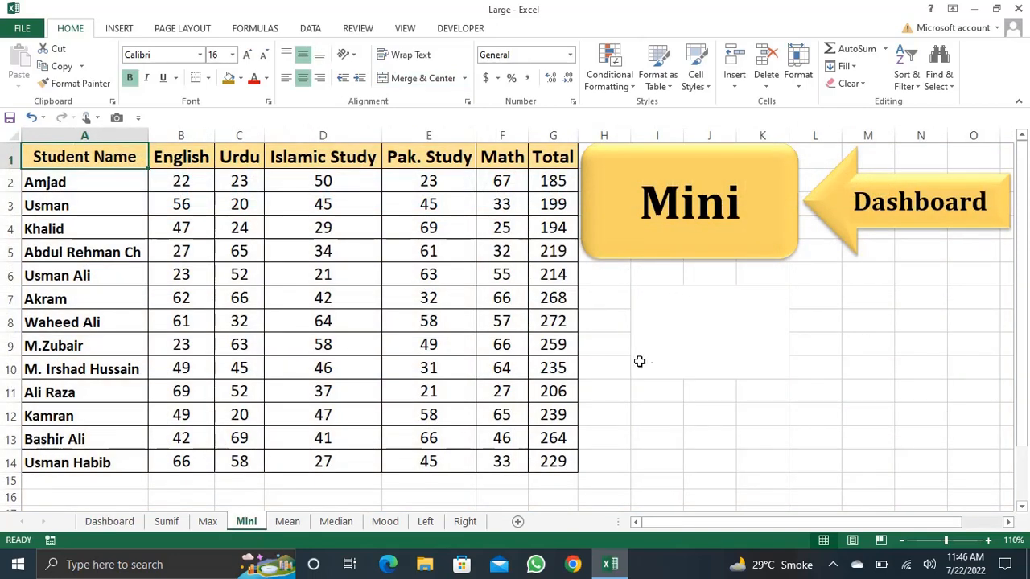
Enter a MIN formula over the Total column, G2:G14, in the merged cell I7 of the Mini sheet.
{"action": "left_click", "coordinate": [696, 305]}
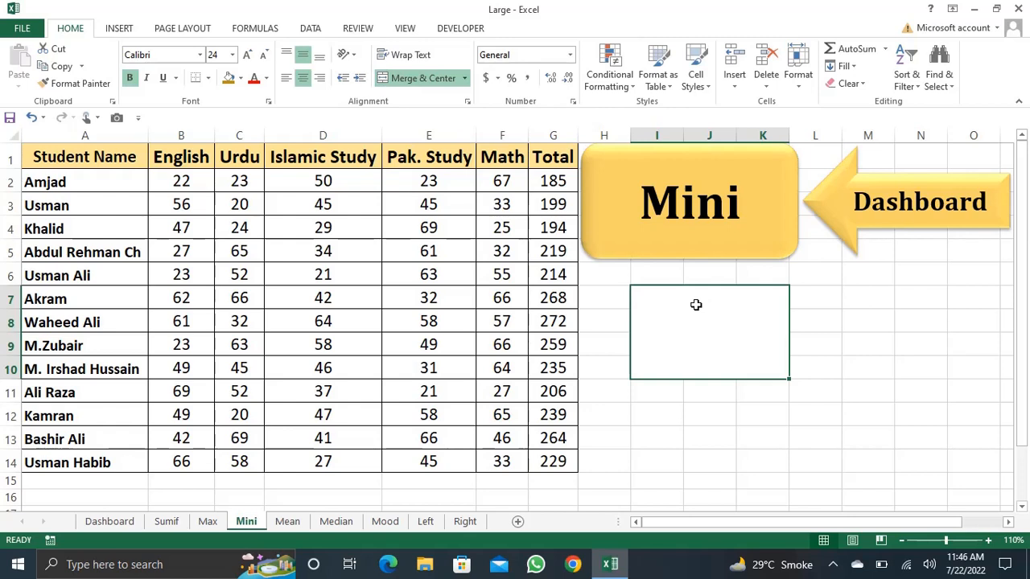
{"action": "type", "text": "="}
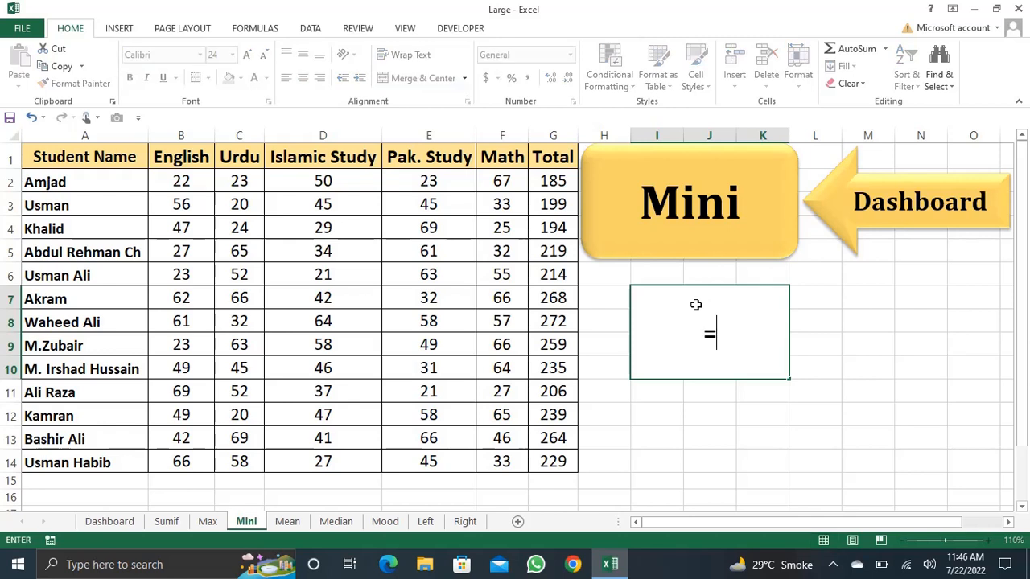
{"action": "type", "text": "mi"}
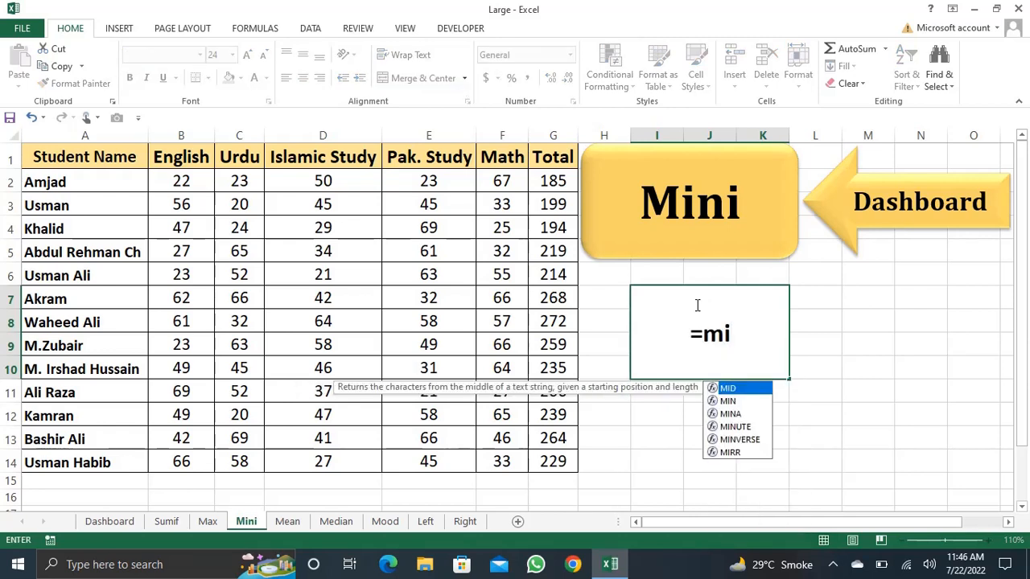
{"action": "key", "text": "Down"}
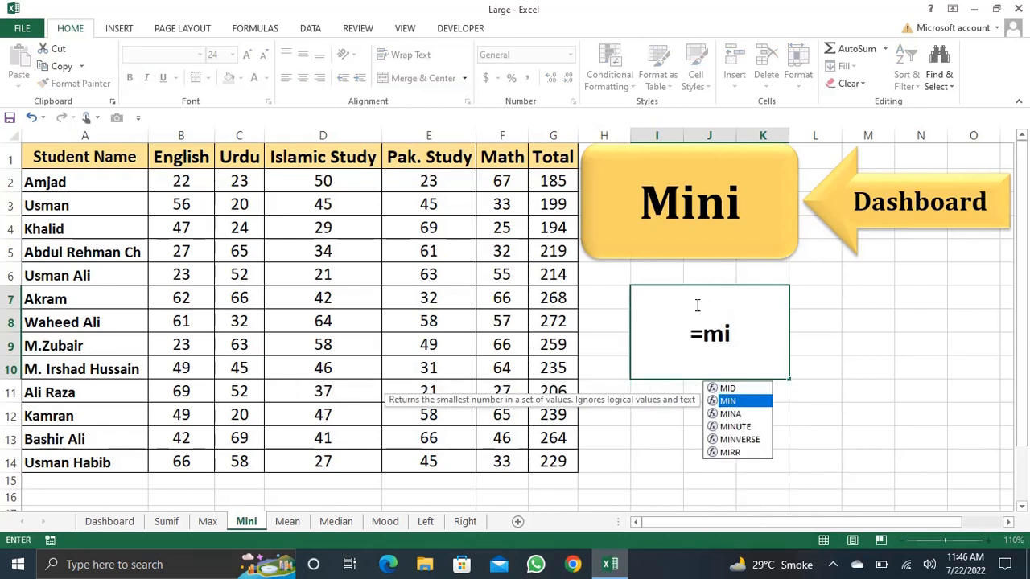
{"action": "key", "text": "Tab"}
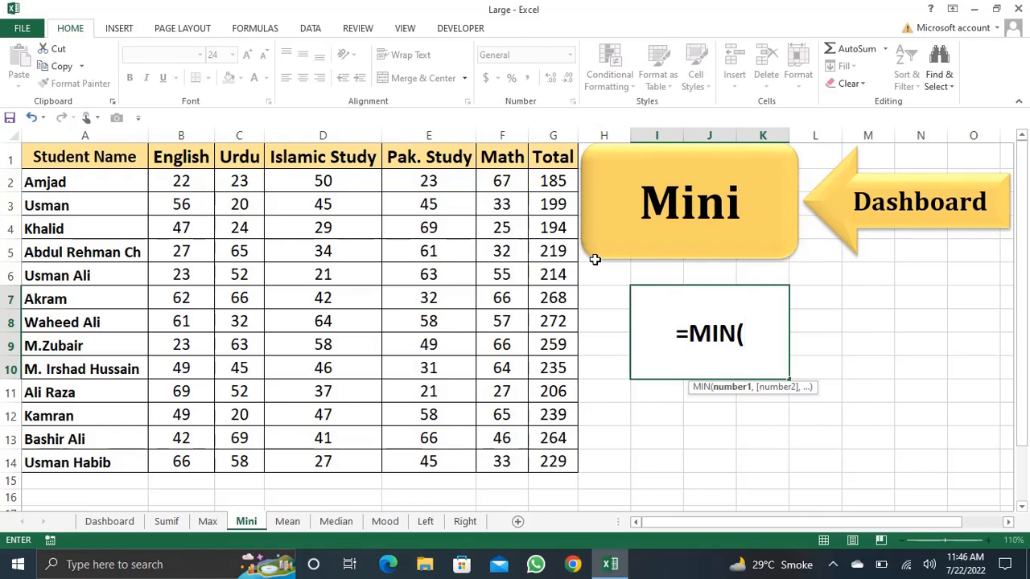
{"action": "left_click", "coordinate": [552, 182]}
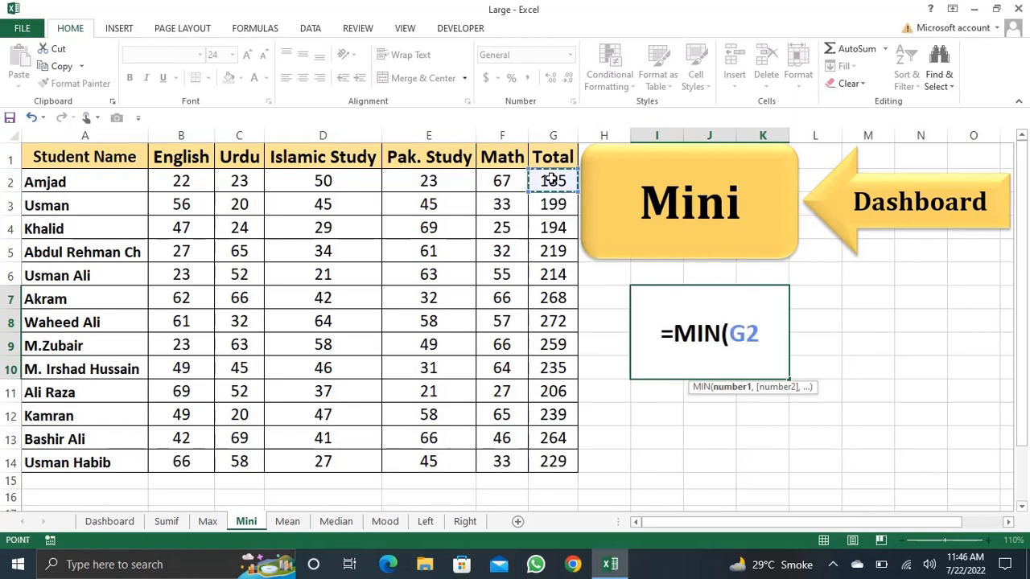
{"action": "key", "text": "ctrl+shift+Down"}
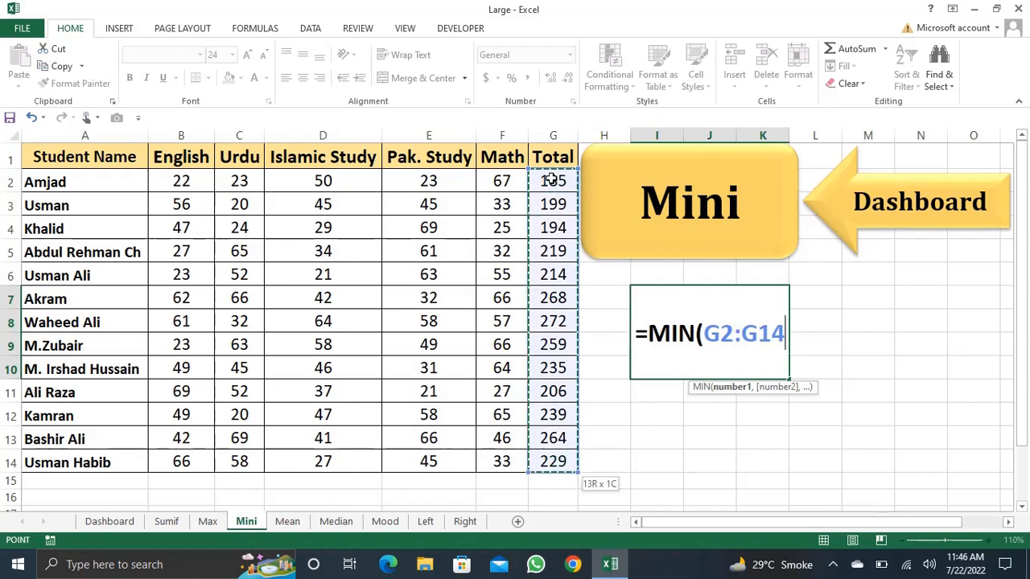
{"action": "type", "text": ")"}
{"action": "key", "text": "Return"}
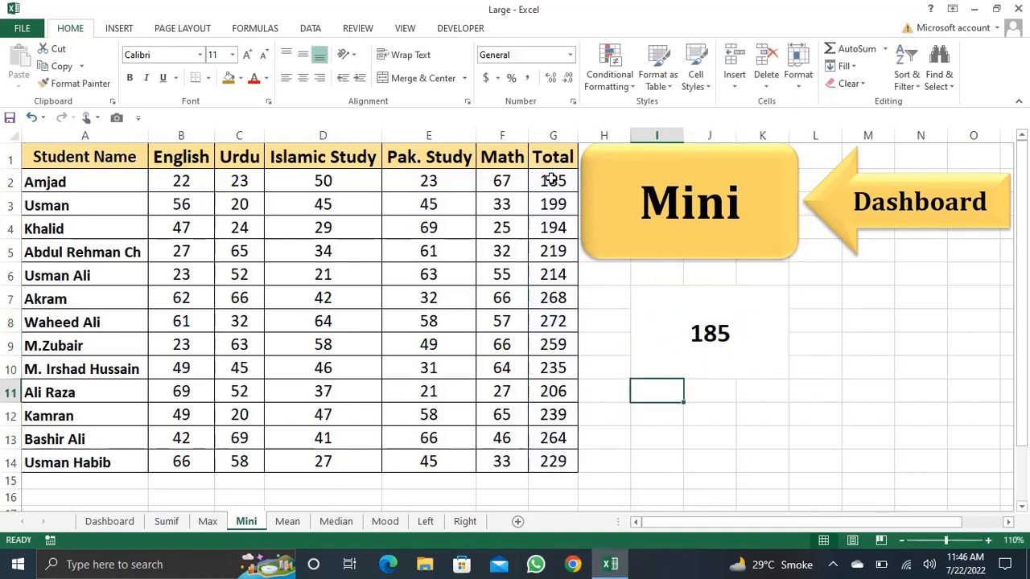
{"action": "key", "text": "Up"}
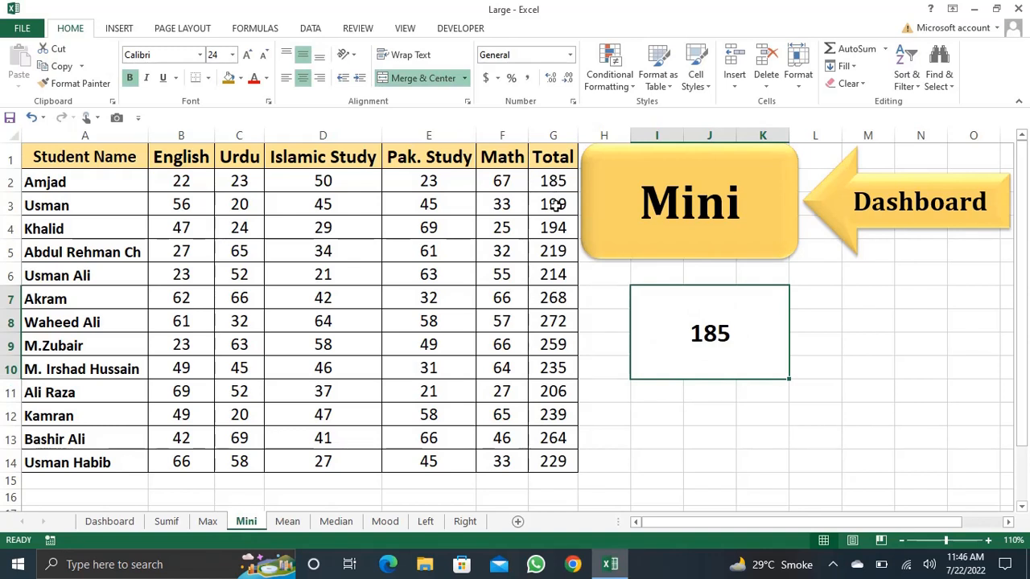
Compare the MIN result with the student total in row 2, and the Max sheet's result with the total in row 9.
{"action": "left_click", "coordinate": [553, 179]}
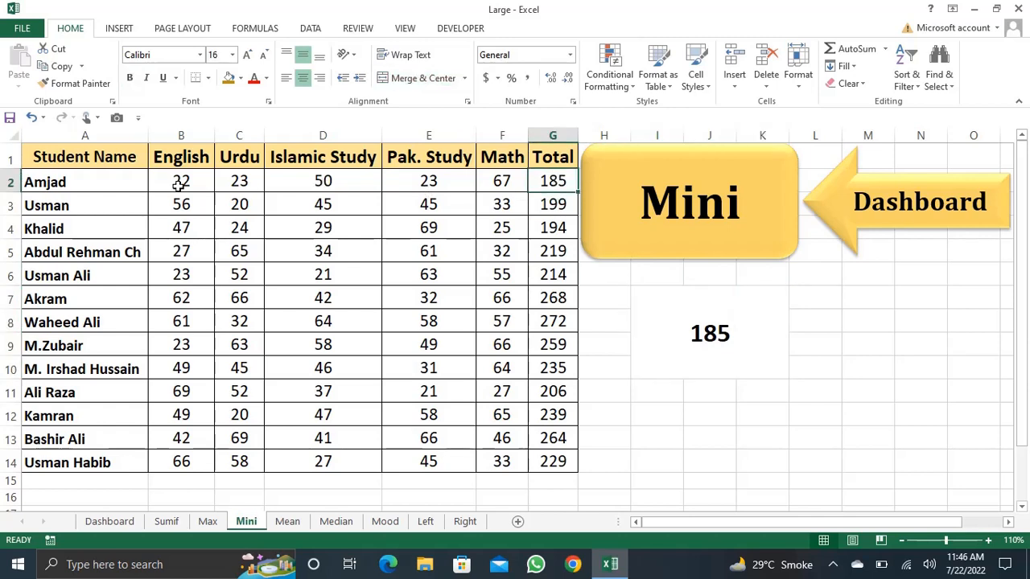
{"action": "left_click", "coordinate": [106, 187]}
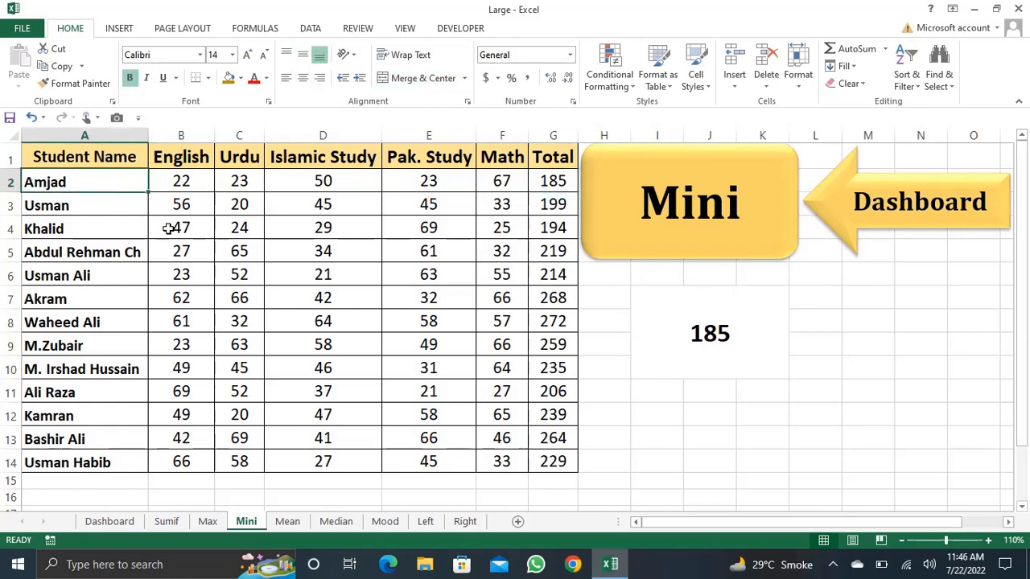
{"action": "left_click", "coordinate": [208, 523]}
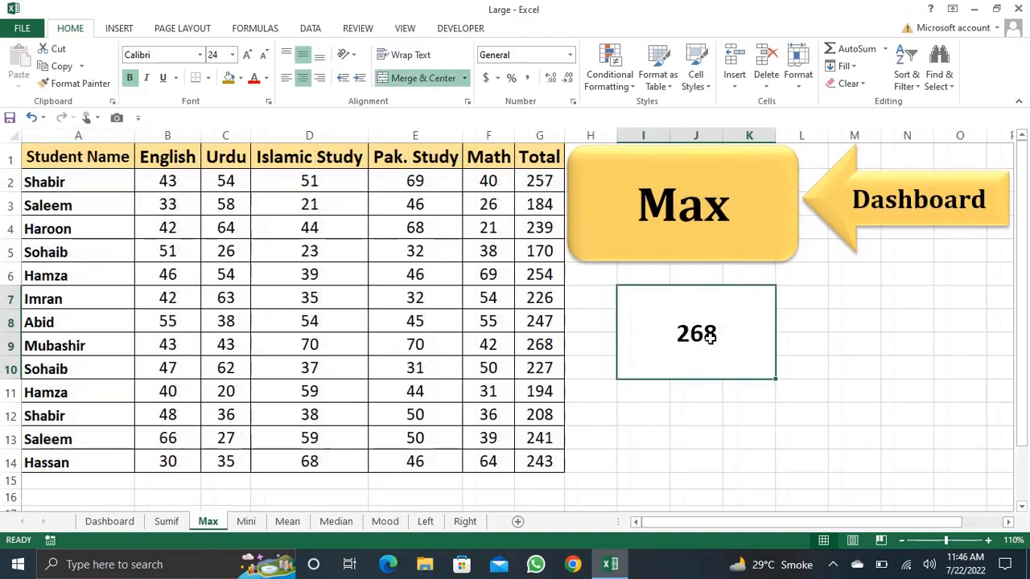
{"action": "left_click", "coordinate": [553, 341]}
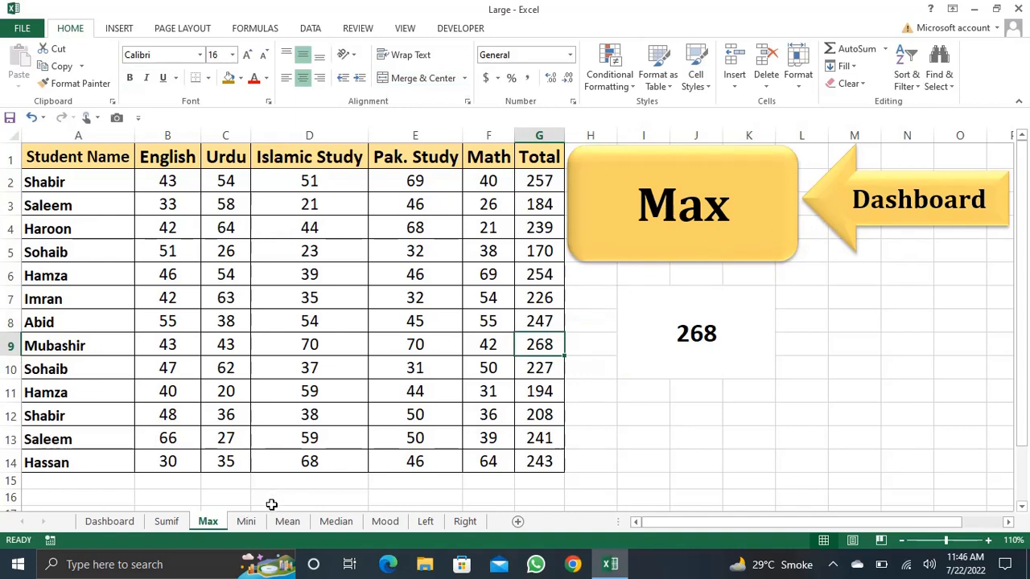
{"action": "left_click", "coordinate": [247, 521]}
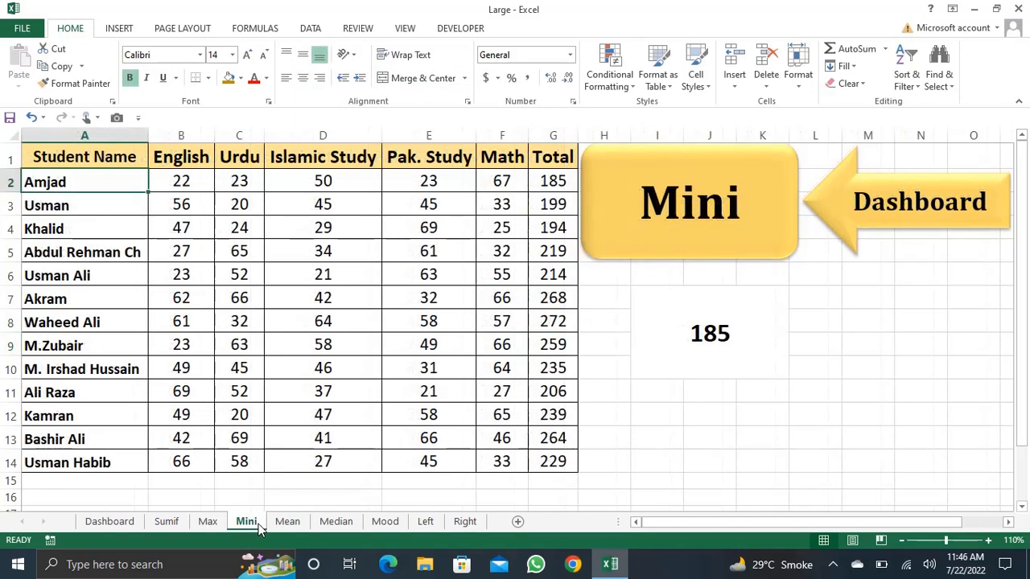
{"action": "left_click", "coordinate": [566, 184]}
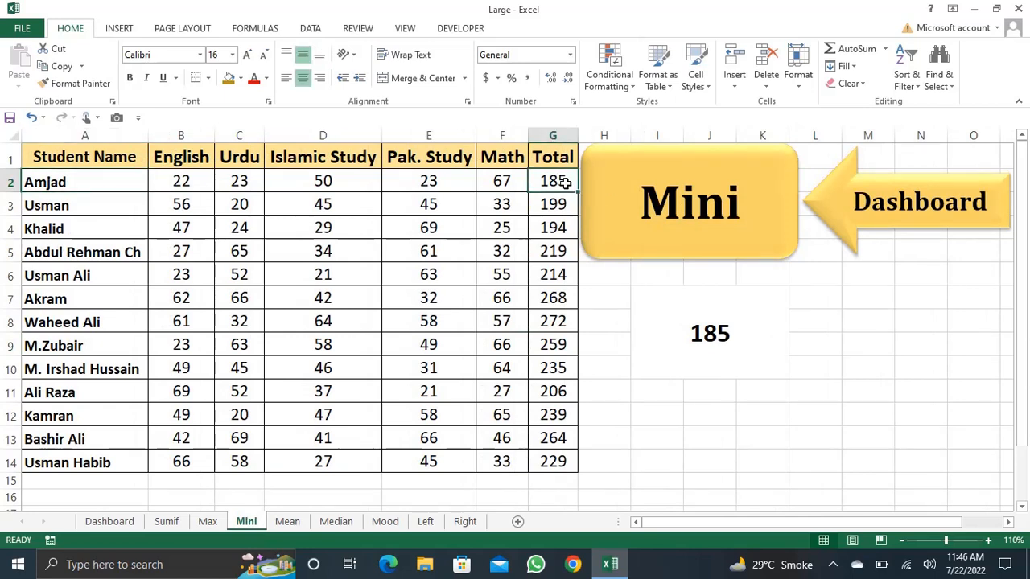
Go through the dashboard to the Mean sheet and select the merged cell F8 below the numbers.
{"action": "left_click", "coordinate": [922, 201]}
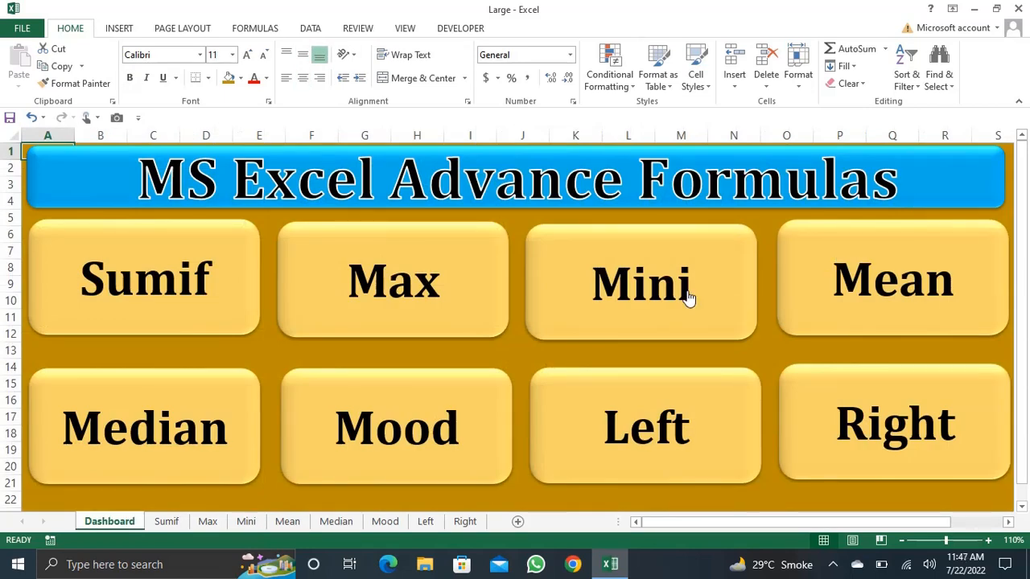
{"action": "left_click", "coordinate": [838, 270]}
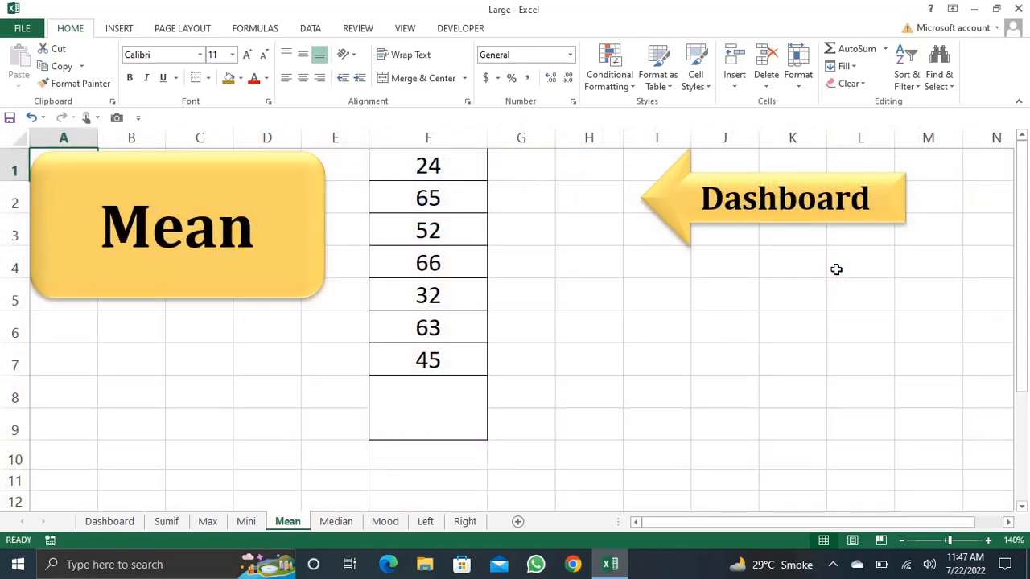
{"action": "left_click", "coordinate": [466, 404]}
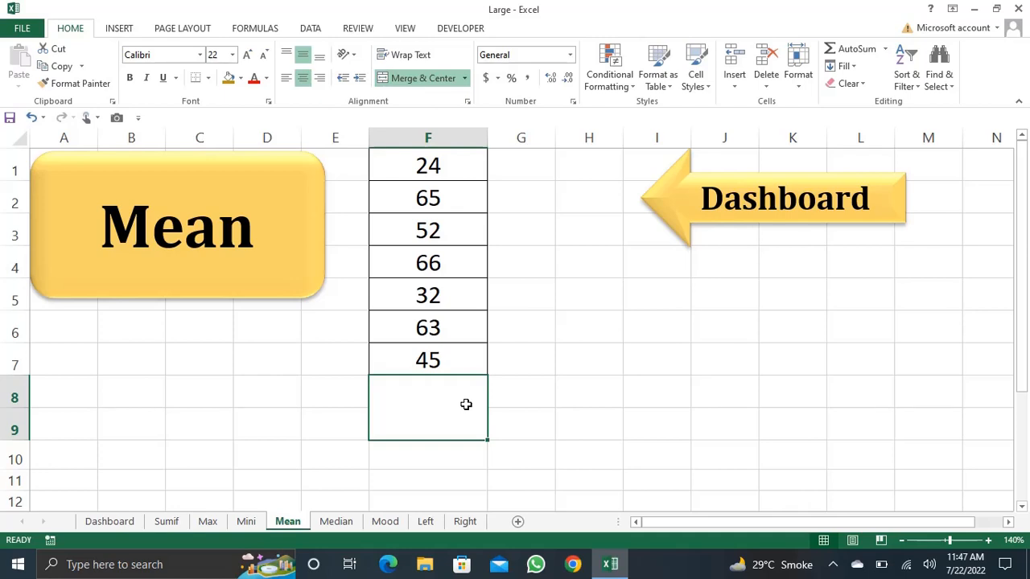
Look over the numbers in F1:F7 that the mean is based on.
{"action": "key", "text": "shift+Up"}
{"action": "key", "text": "shift+Up"}
{"action": "key", "text": "shift+Up"}
{"action": "key", "text": "shift+Up"}
{"action": "key", "text": "shift+Up"}
{"action": "key", "text": "shift+Up"}
{"action": "key", "text": "shift+Up"}
{"action": "key", "text": "Up"}
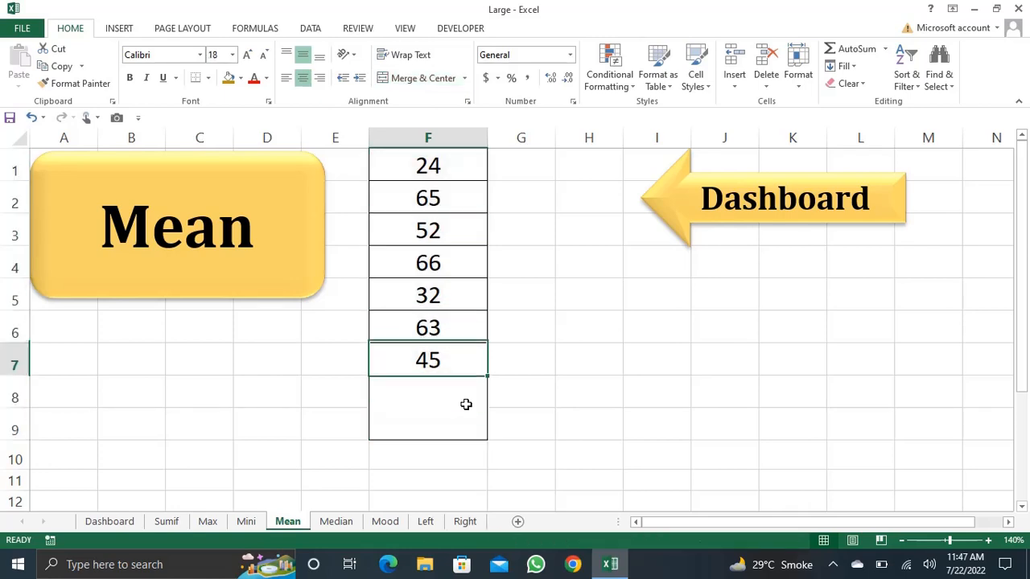
{"action": "key", "text": "Up"}
{"action": "key", "text": "Down"}
{"action": "key", "text": "Down"}
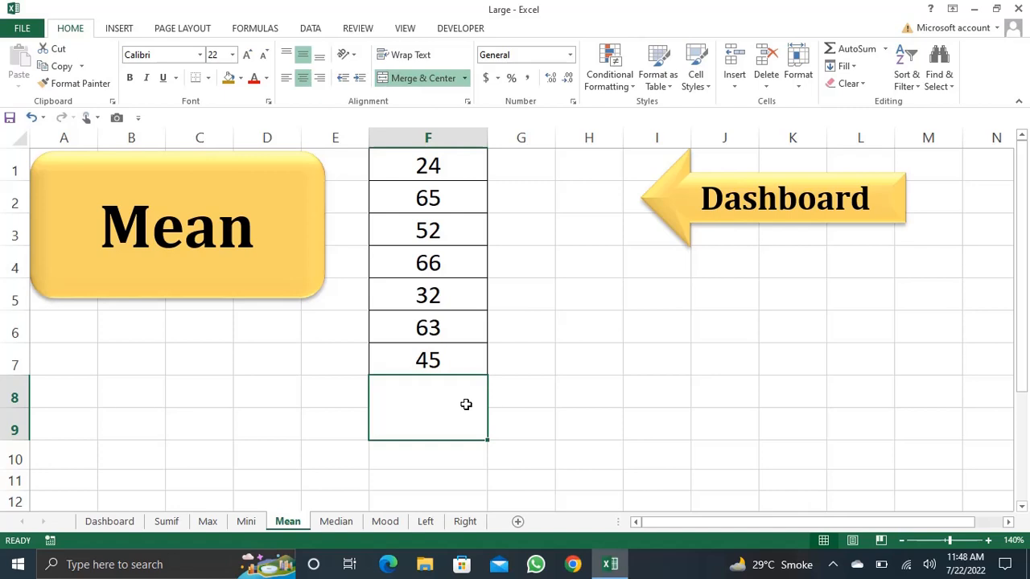
Enter an AVERAGE formula over F1:F7 in the merged cell F8.
{"action": "double_click", "coordinate": [465, 404]}
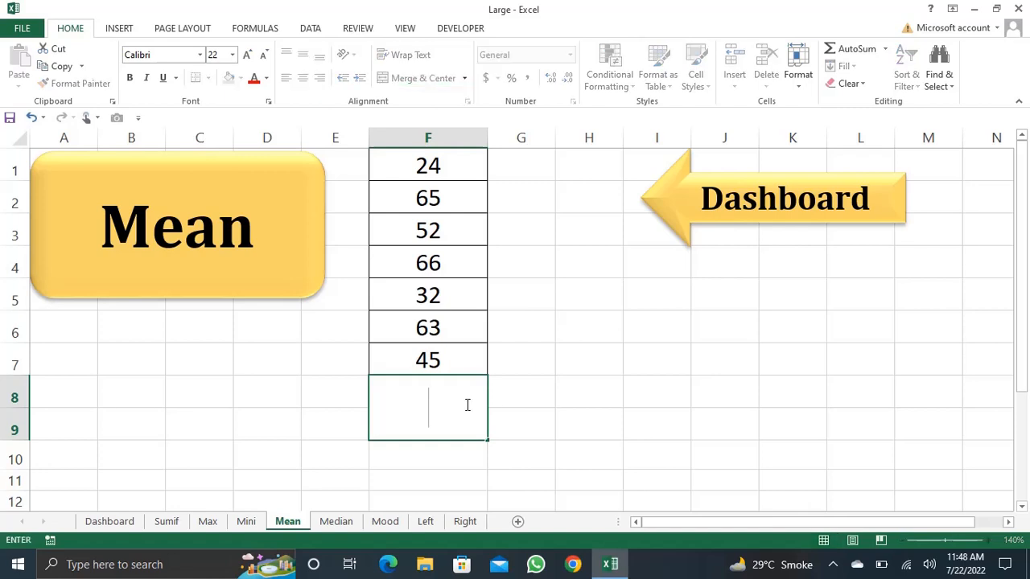
{"action": "type", "text": "="}
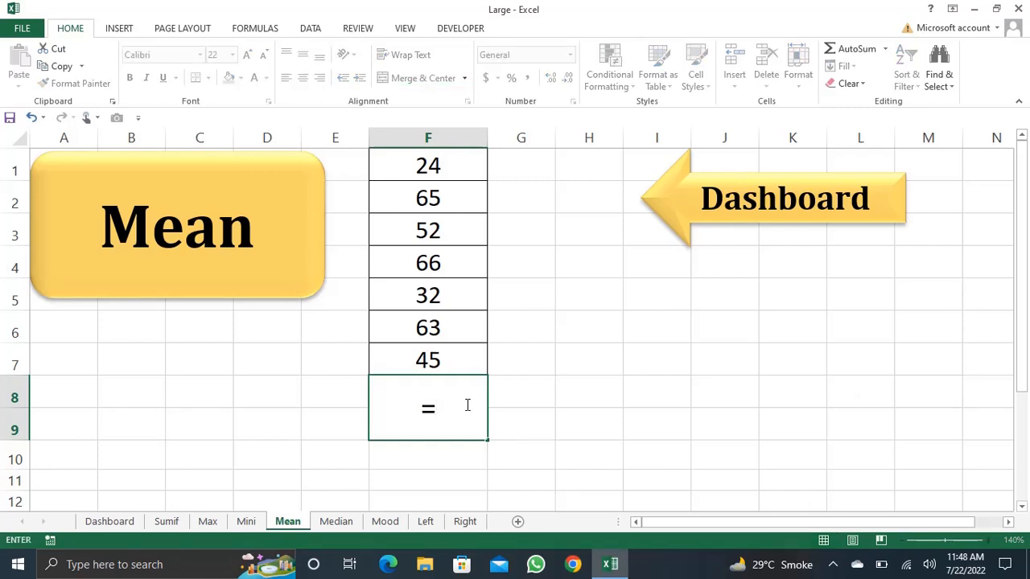
{"action": "type", "text": "av"}
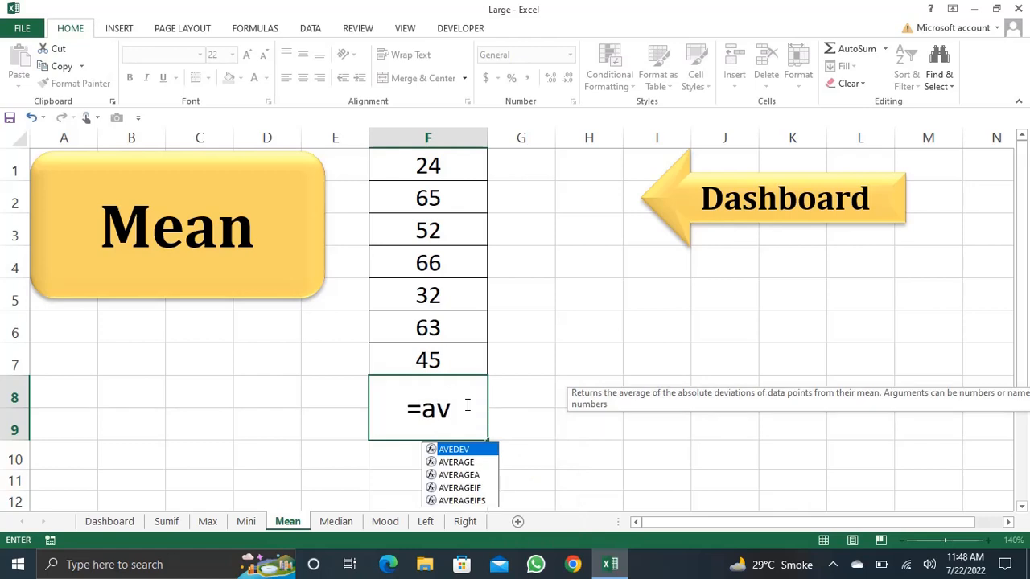
{"action": "key", "text": "Down"}
{"action": "key", "text": "Tab"}
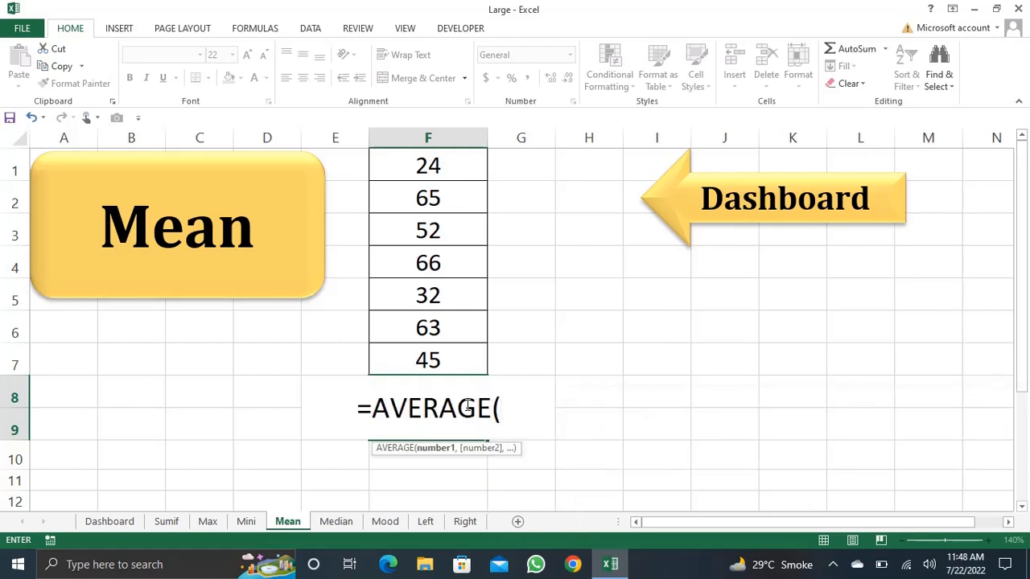
{"action": "left_click", "coordinate": [433, 165]}
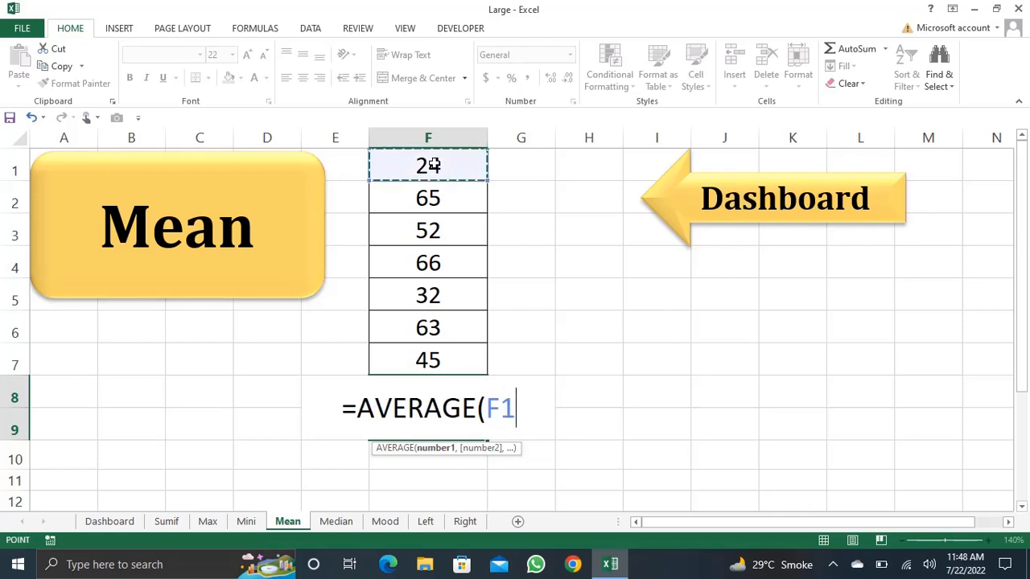
{"action": "key", "text": "shift+Down"}
{"action": "key", "text": "shift+Down"}
{"action": "key", "text": "shift+Down"}
{"action": "key", "text": "shift+Down"}
{"action": "key", "text": "shift+Down"}
{"action": "key", "text": "shift+Down"}
{"action": "key", "text": "shift+Down"}
{"action": "key", "text": "shift+Down"}
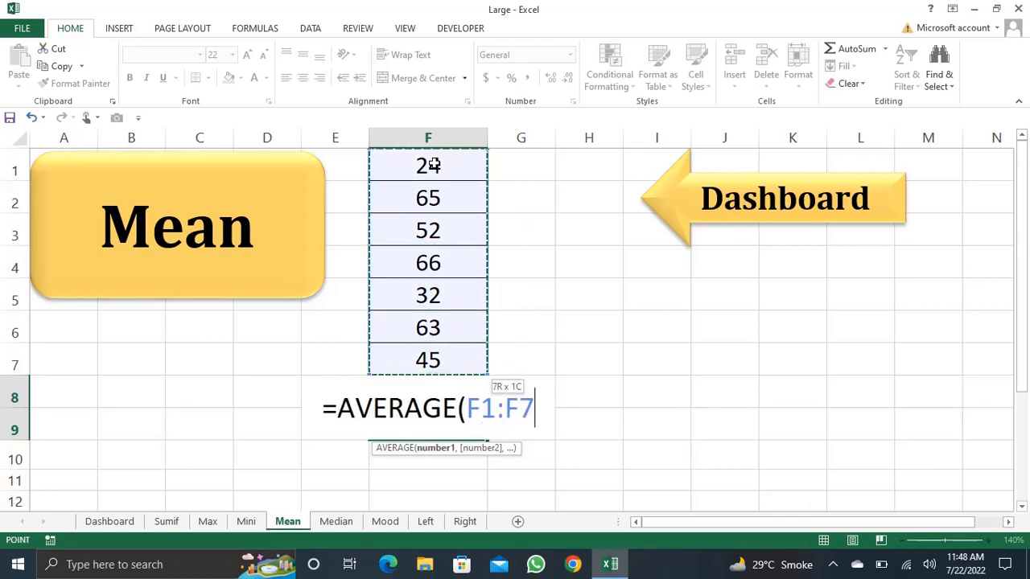
{"action": "key", "text": "shift+Up"}
{"action": "key", "text": "shift+Up"}
{"action": "type", "text": ")"}
{"action": "key", "text": "Return"}
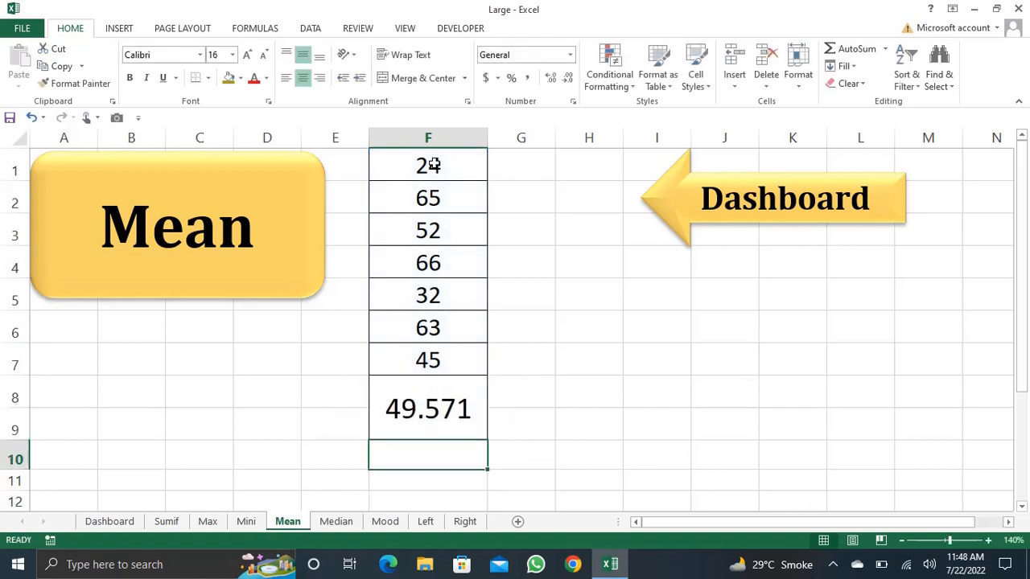
{"action": "key", "text": "Up"}
{"action": "key", "text": "Right"}
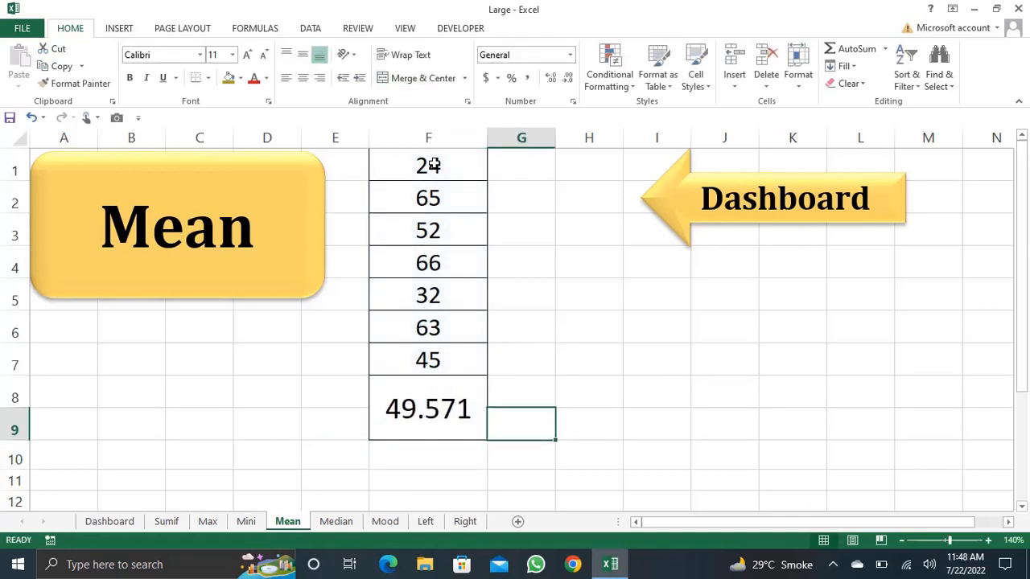
{"action": "key", "text": "Left"}
{"action": "key", "text": "Right"}
{"action": "key", "text": "Left"}
{"action": "key", "text": "Up"}
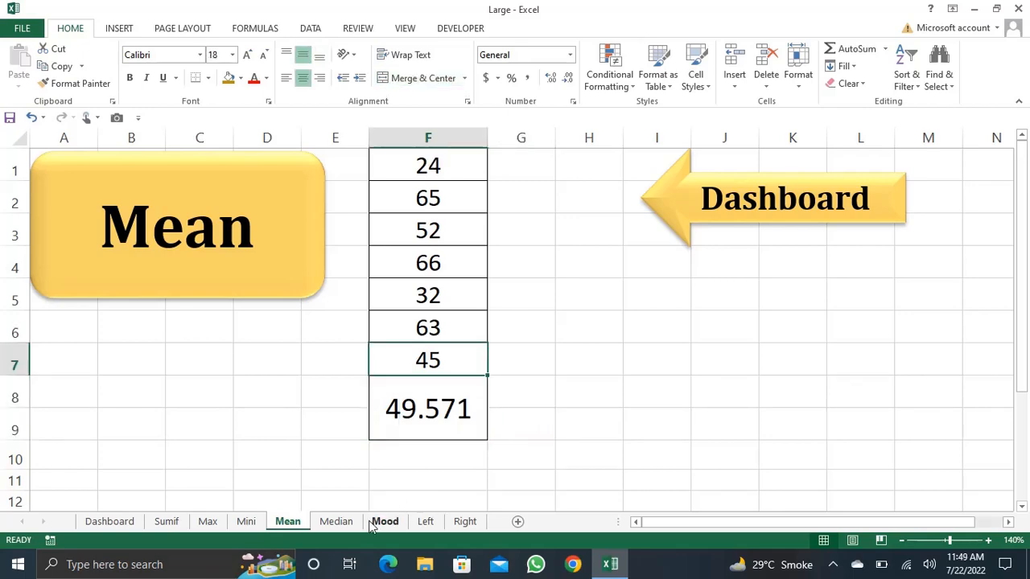
Go through the dashboard to the Median sheet and enter =MEDIAN(F1:F7) in the merged cell F8 below the numbers.
{"action": "left_click", "coordinate": [678, 225]}
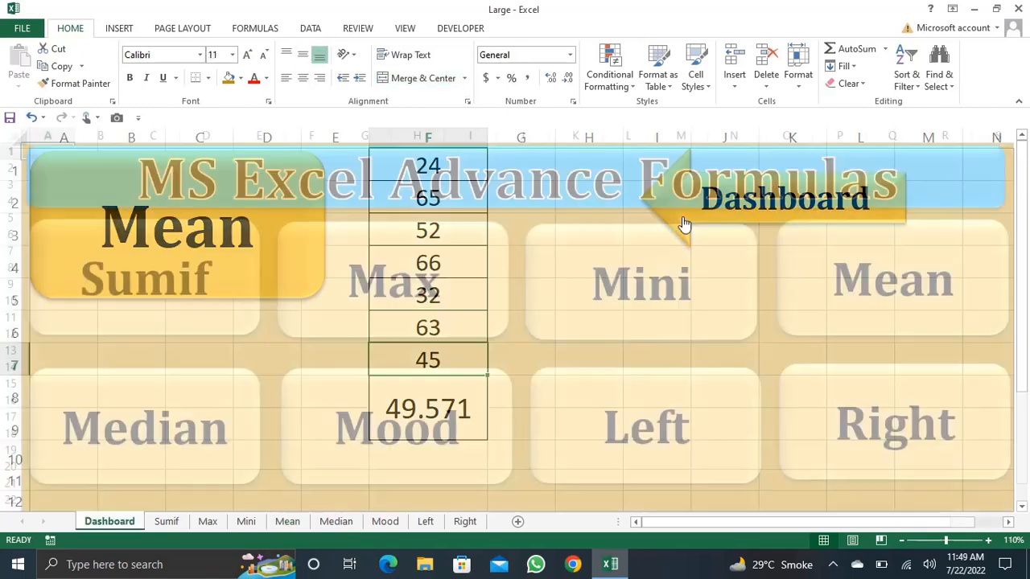
{"action": "left_click", "coordinate": [147, 446]}
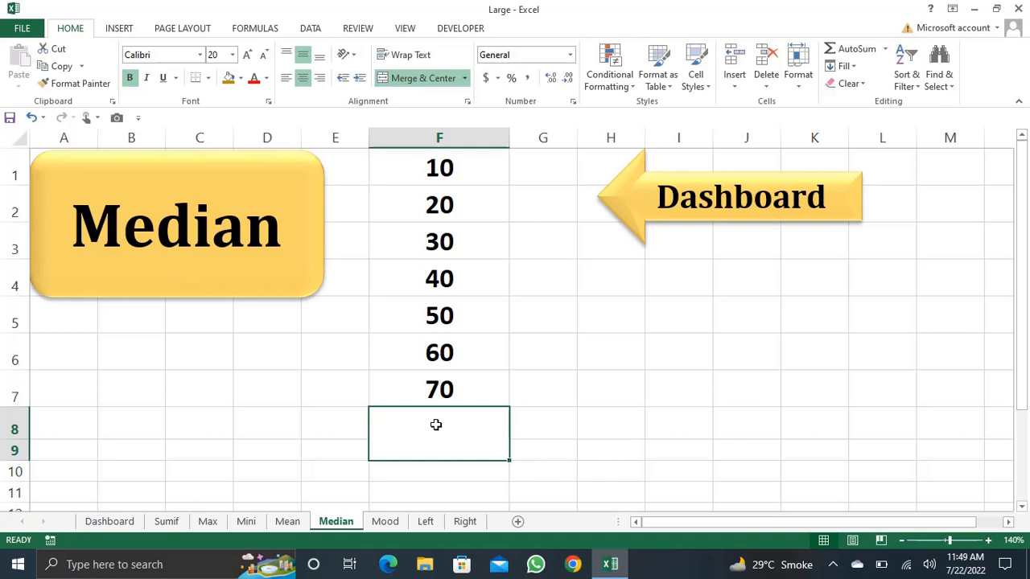
{"action": "type", "text": "="}
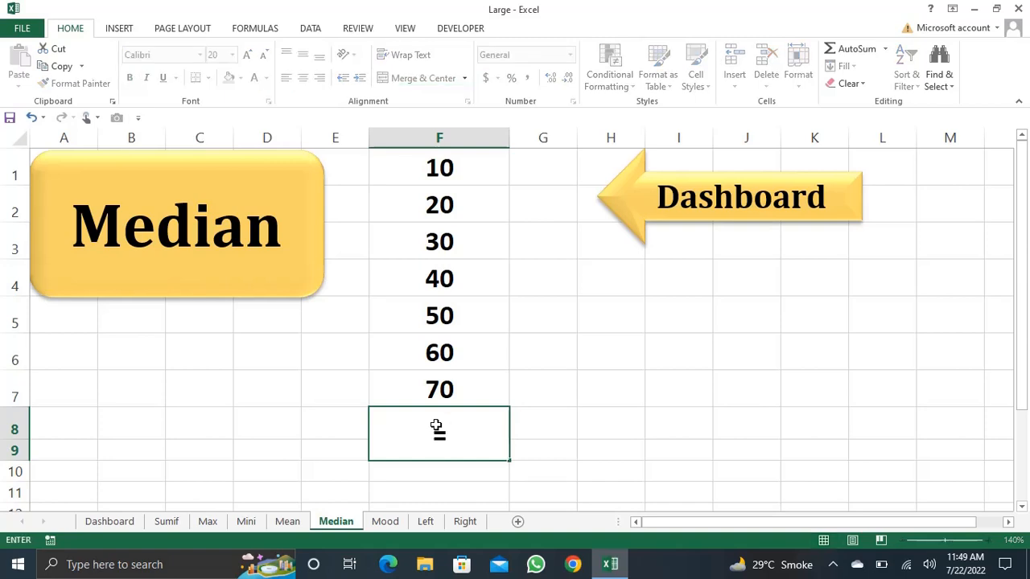
{"action": "type", "text": "med"}
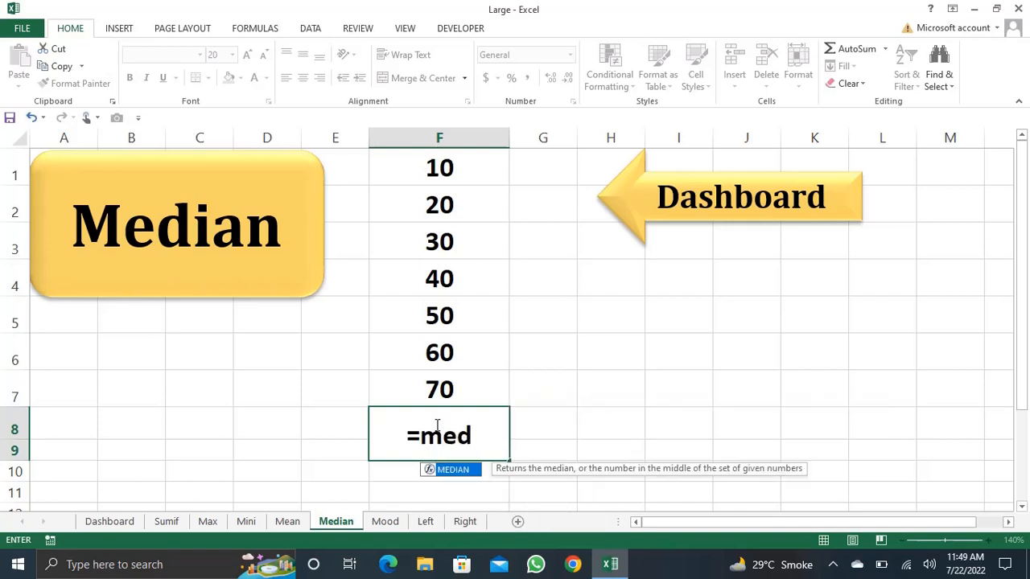
{"action": "key", "text": "Tab"}
{"action": "left_click", "coordinate": [449, 165]}
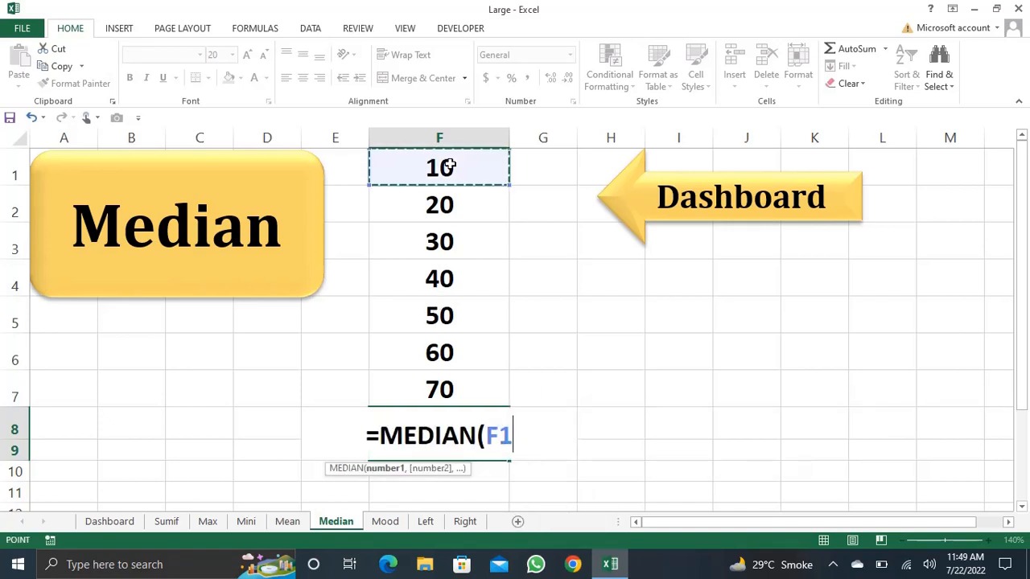
{"action": "key", "text": "shift+Down"}
{"action": "key", "text": "shift+Down"}
{"action": "key", "text": "shift+Down"}
{"action": "key", "text": "shift+Down"}
{"action": "key", "text": "shift+Down"}
{"action": "key", "text": "shift+Down"}
{"action": "type", "text": ")"}
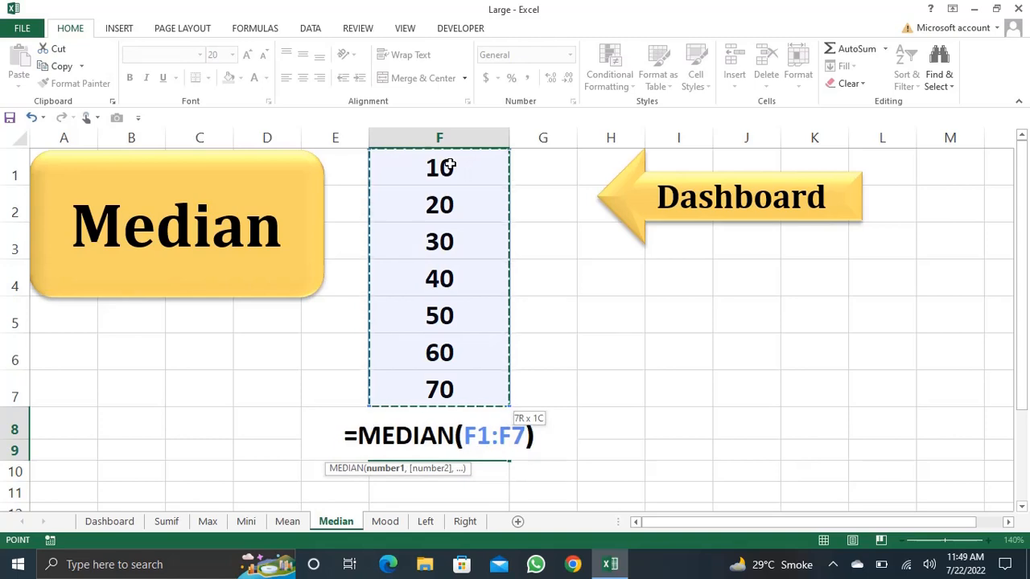
{"action": "key", "text": "Return"}
{"action": "key", "text": "Up"}
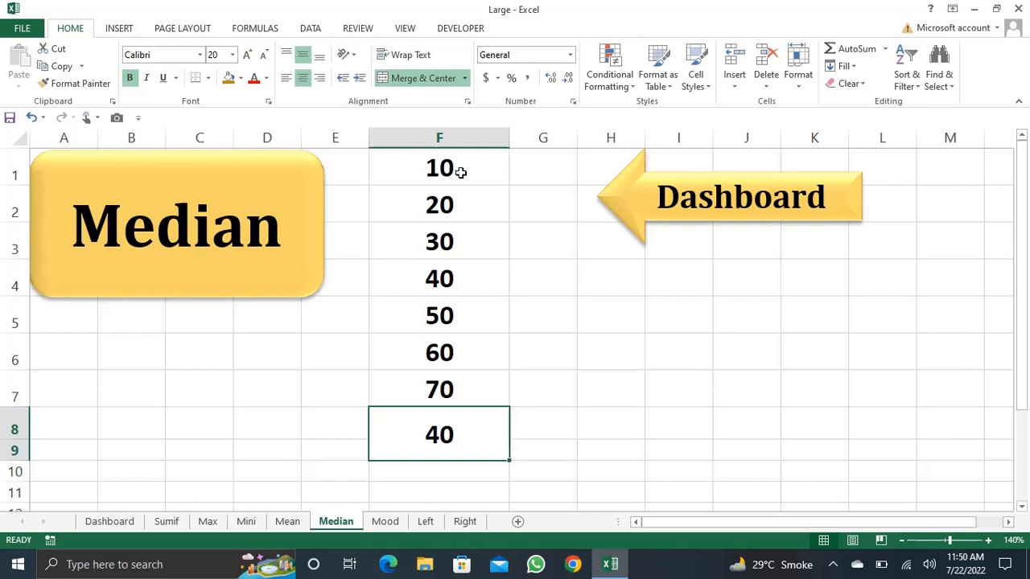
Review the numbers in F1:F7 on both sides of the middle value and fill cell F4 with dark gold.
{"action": "left_click_drag", "start_coordinate": [460, 168], "coordinate": [454, 379]}
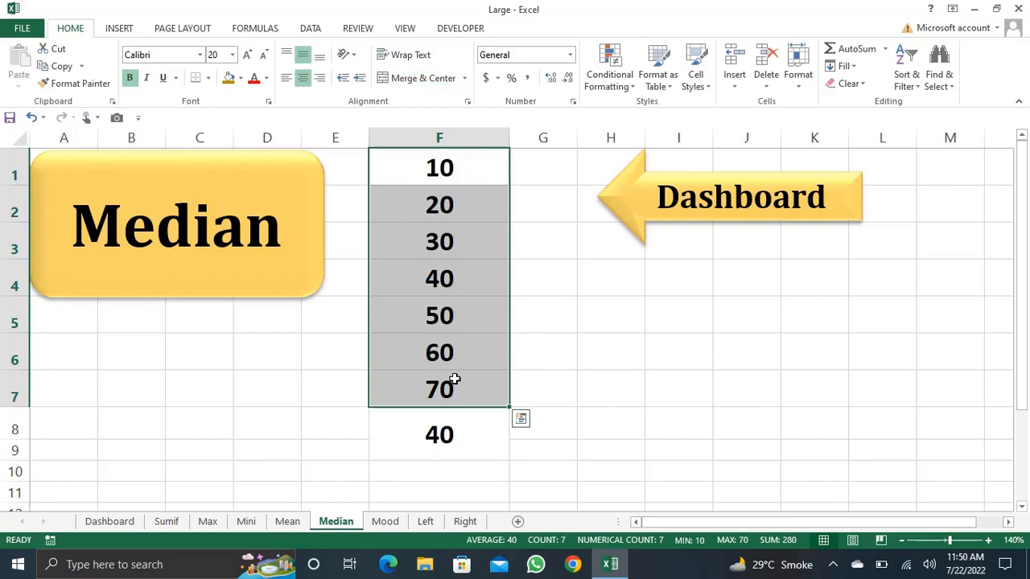
{"action": "left_click_drag", "start_coordinate": [467, 166], "coordinate": [461, 241]}
{"action": "left_click_drag", "start_coordinate": [437, 320], "coordinate": [435, 388]}
{"action": "left_click", "coordinate": [448, 280]}
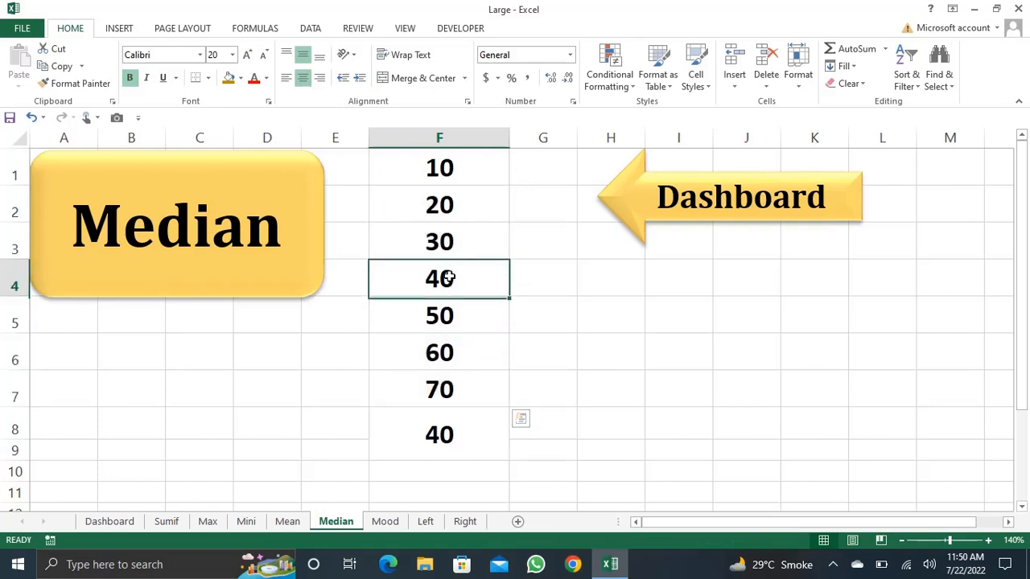
{"action": "left_click", "coordinate": [228, 78]}
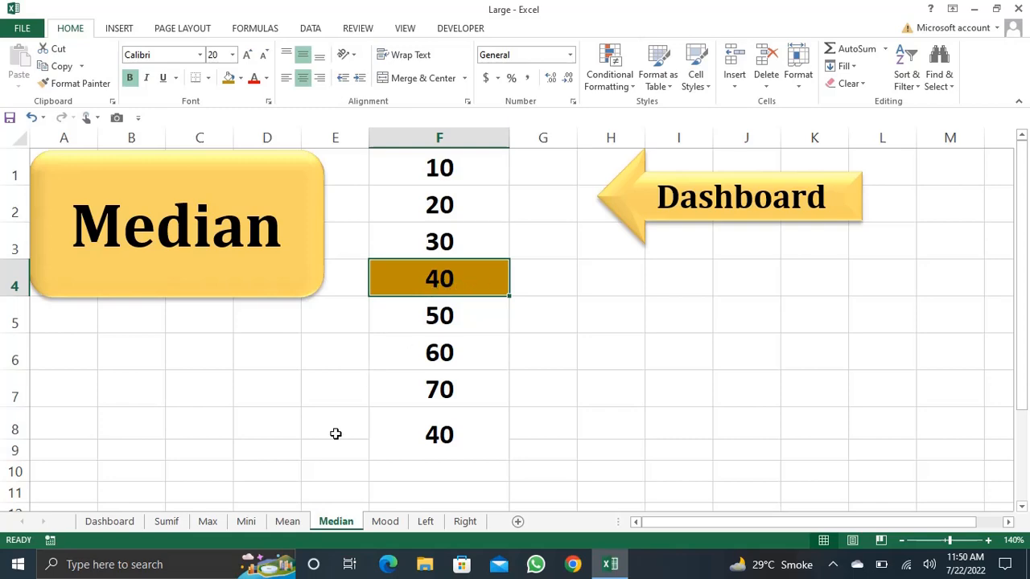
Go through the dashboard to the Mood sheet and change the number in cell F4 to 30.
{"action": "left_click", "coordinate": [634, 208]}
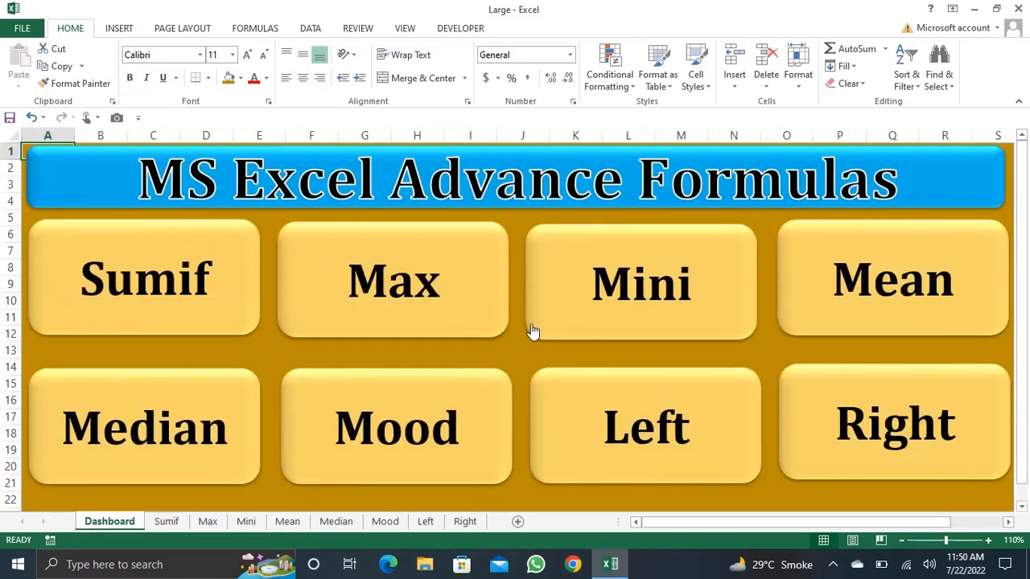
{"action": "left_click", "coordinate": [415, 392]}
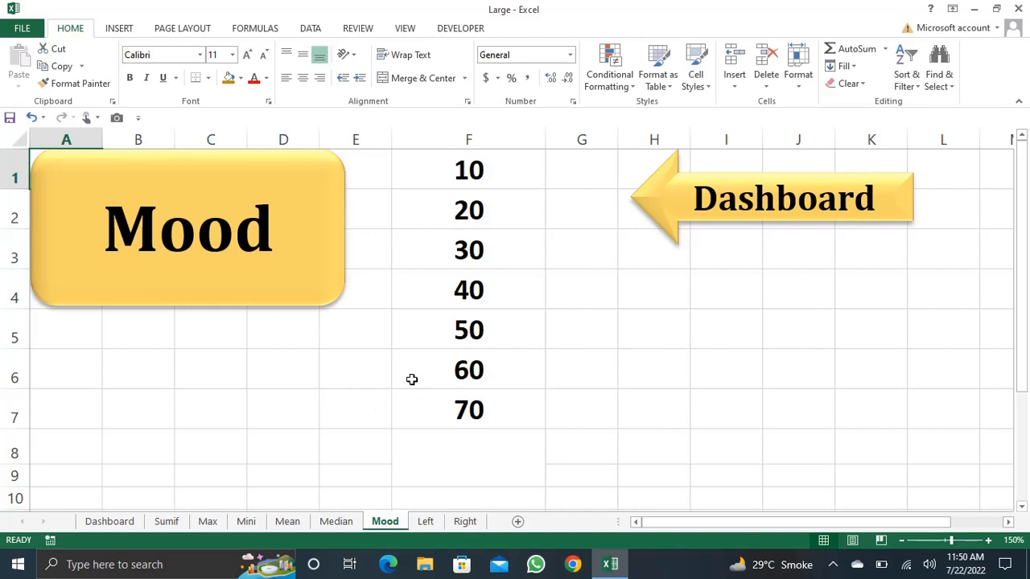
{"action": "left_click", "coordinate": [476, 455]}
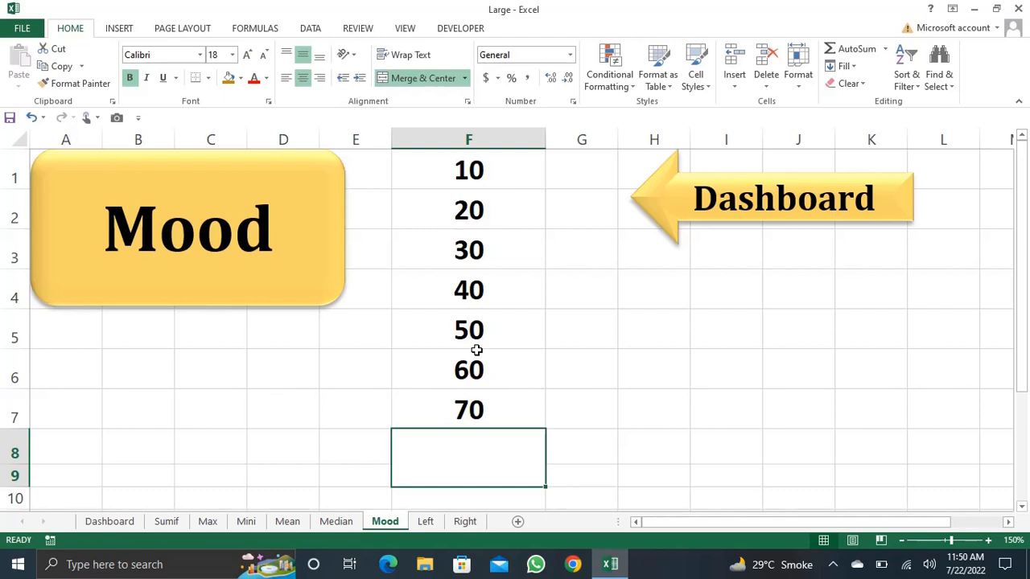
{"action": "left_click", "coordinate": [475, 294]}
{"action": "type", "text": "30"}
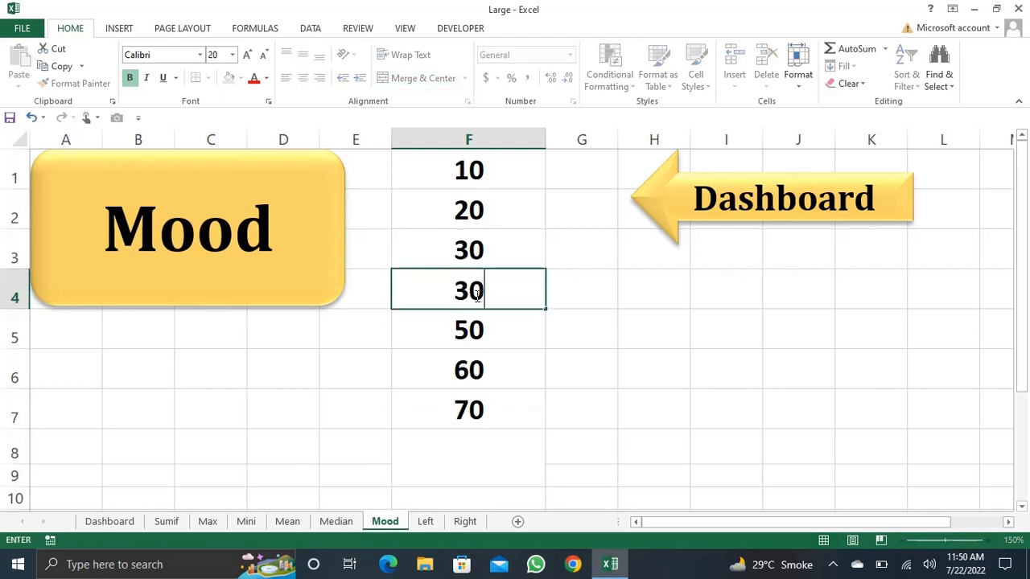
{"action": "key", "text": "Return"}
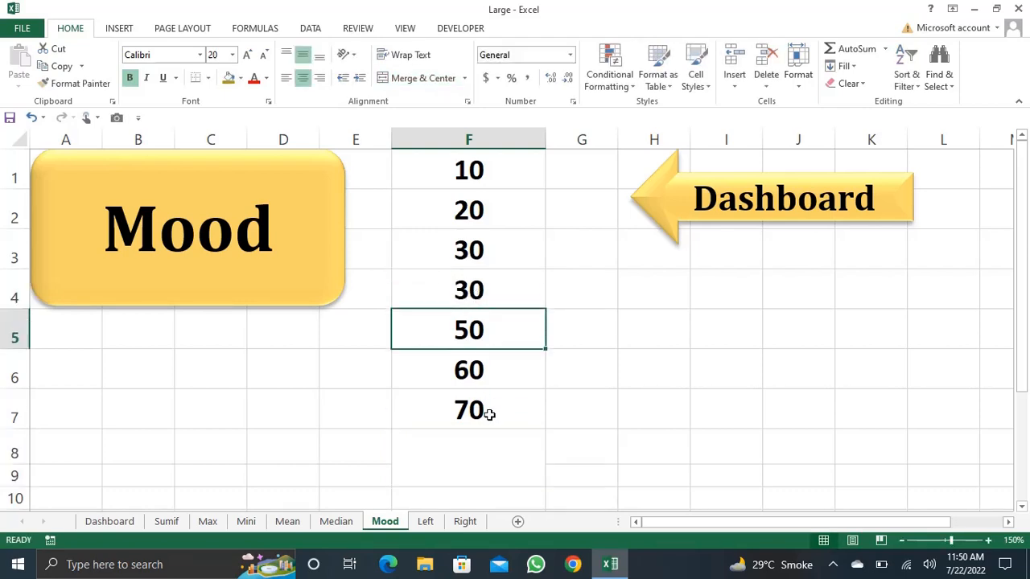
{"action": "left_click", "coordinate": [485, 446]}
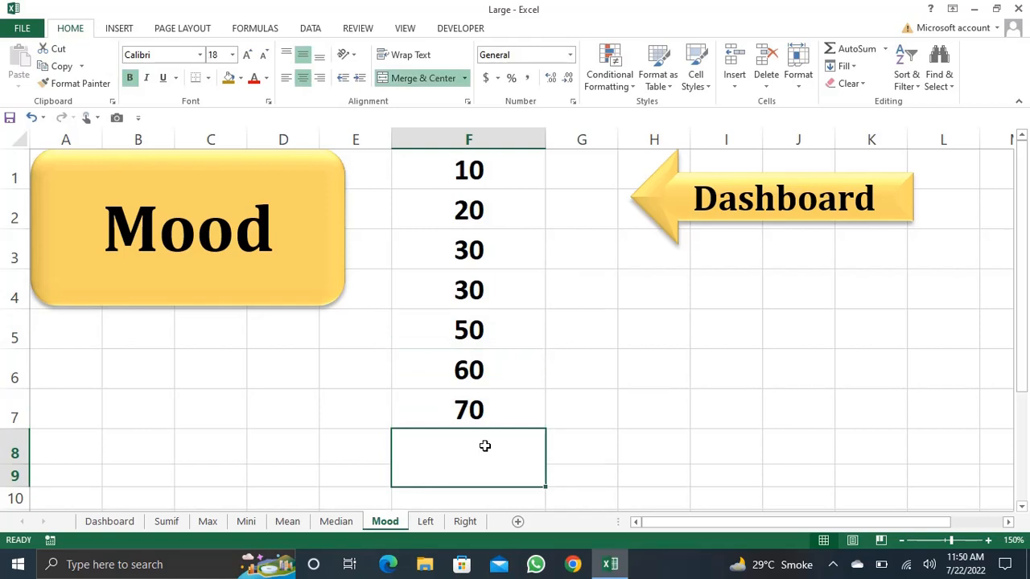
{"action": "type", "text": "=mo"}
{"action": "key", "text": "Tab"}
{"action": "key", "text": "BackSpace"}
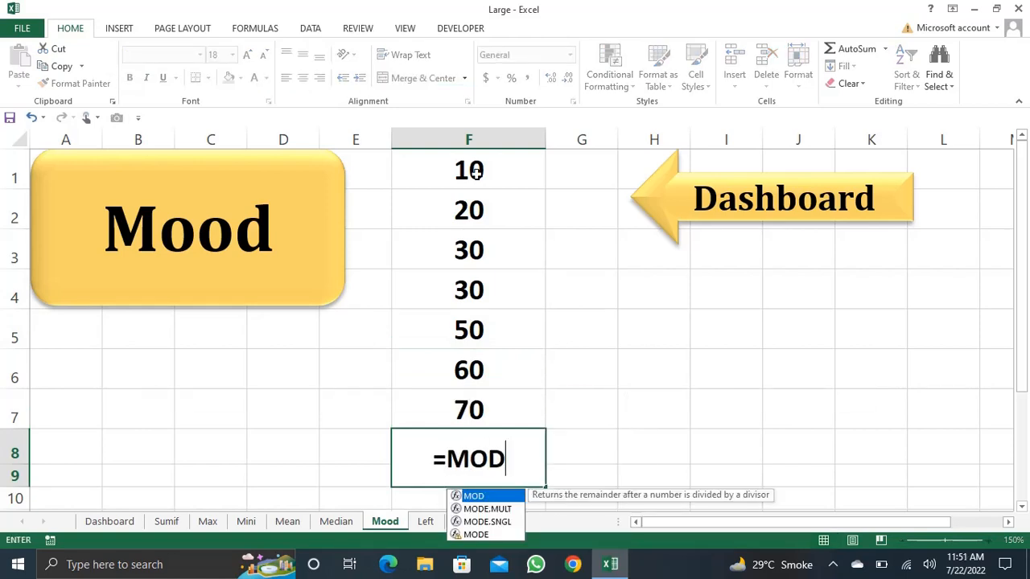
{"action": "key", "text": "BackSpace"}
{"action": "key", "text": "BackSpace"}
{"action": "key", "text": "BackSpace"}
{"action": "key", "text": "BackSpace"}
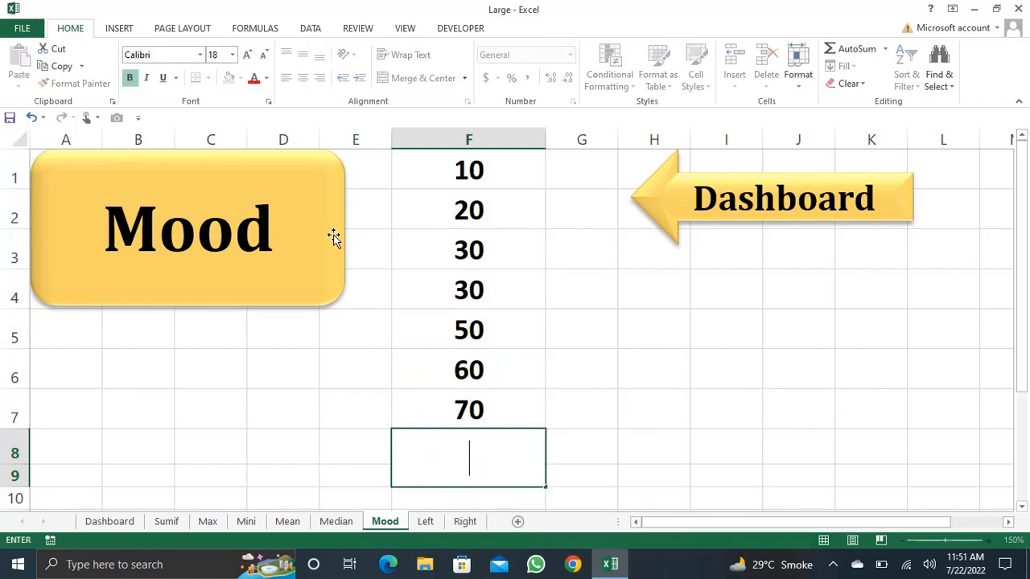
Look over the numbers from F1 down and enter the value 30 in the merged cell F8 below them.
{"action": "left_click", "coordinate": [477, 175]}
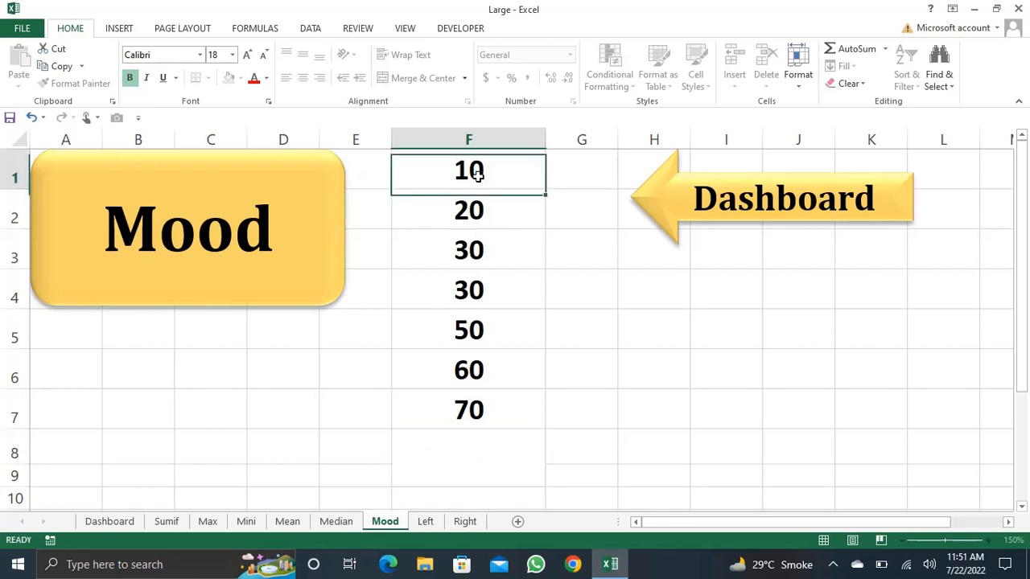
{"action": "left_click_drag", "start_coordinate": [477, 175], "coordinate": [480, 209]}
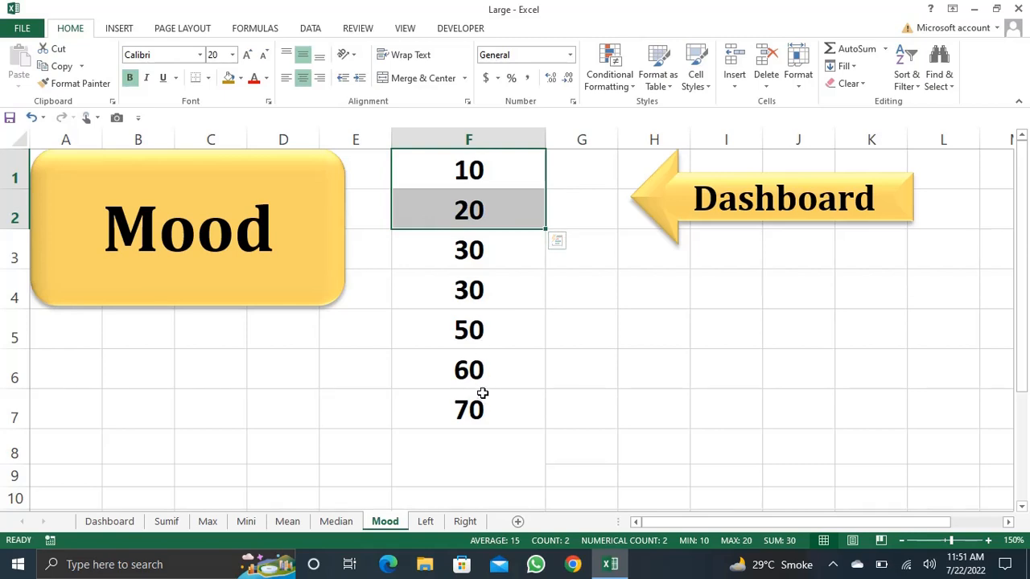
{"action": "left_click", "coordinate": [479, 442]}
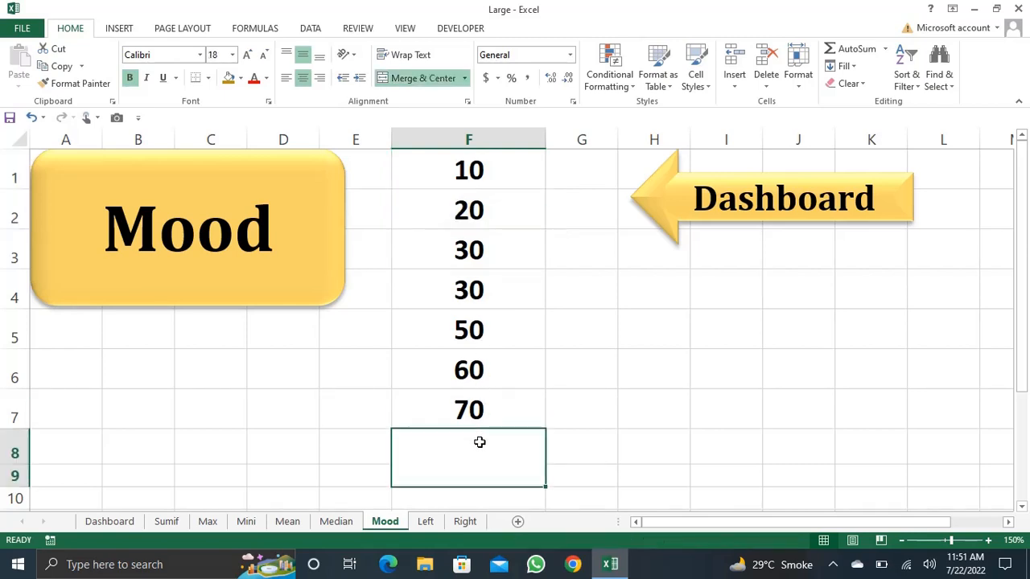
{"action": "type", "text": "30"}
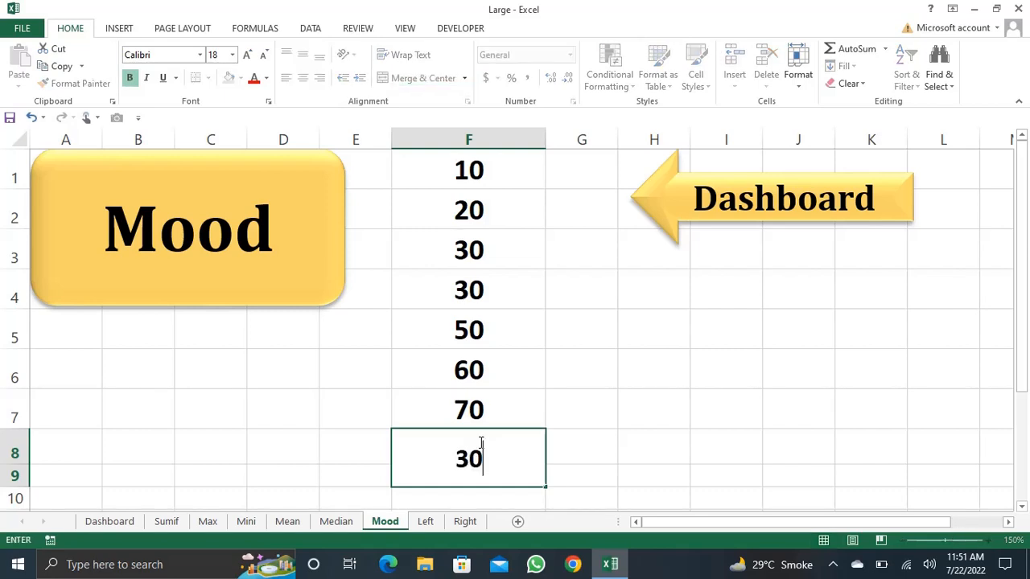
{"action": "key", "text": "Return"}
{"action": "left_click", "coordinate": [479, 442]}
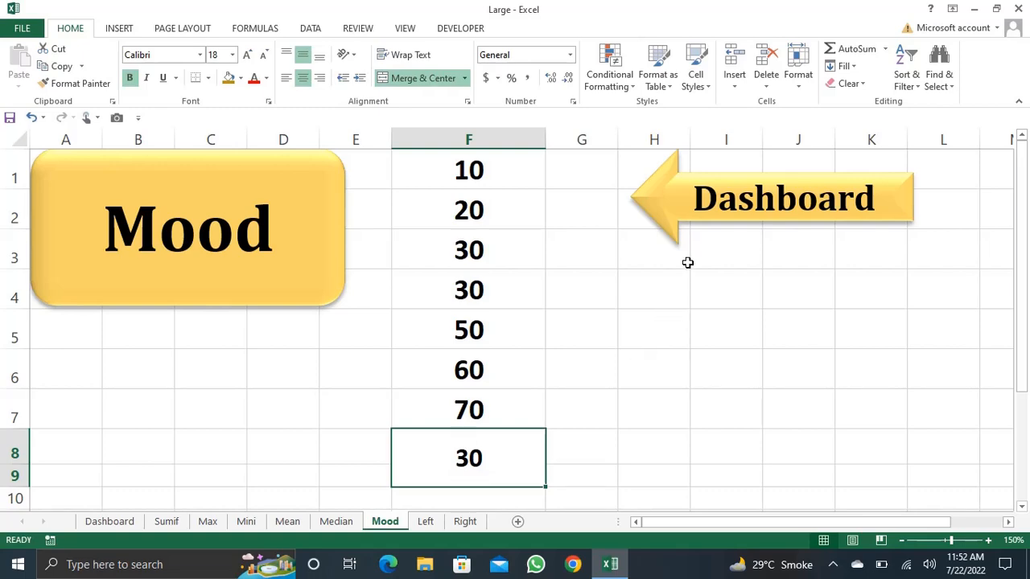
Go through the dashboard to the Left sheet and select cell F2 beside the first name.
{"action": "left_click", "coordinate": [678, 212]}
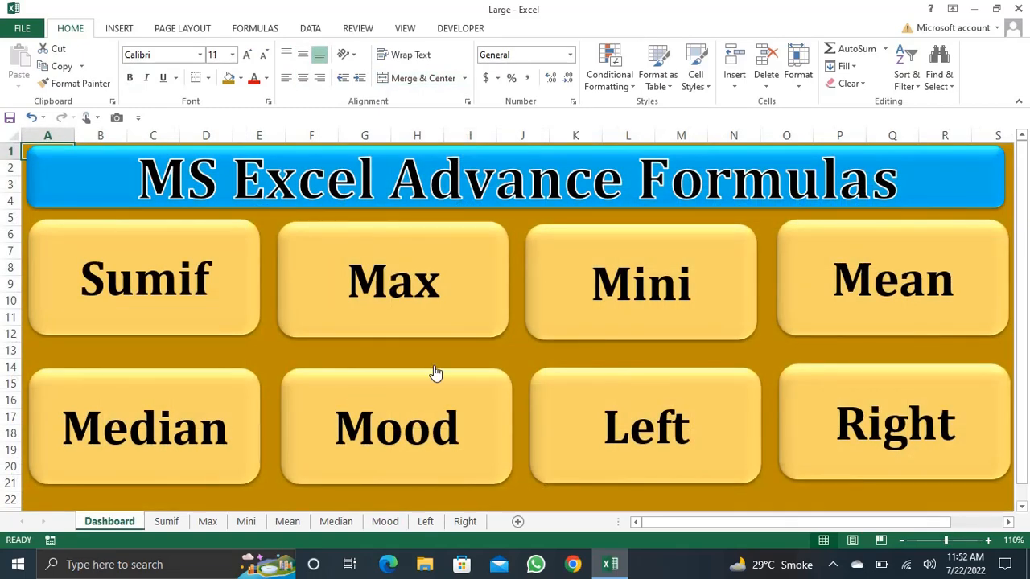
{"action": "left_click", "coordinate": [574, 398]}
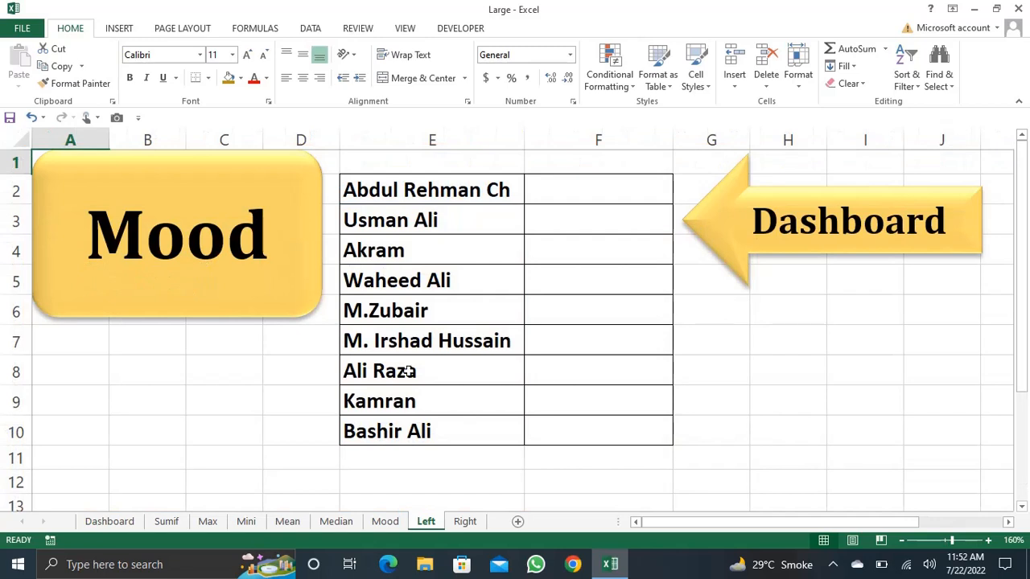
{"action": "left_click", "coordinate": [587, 197]}
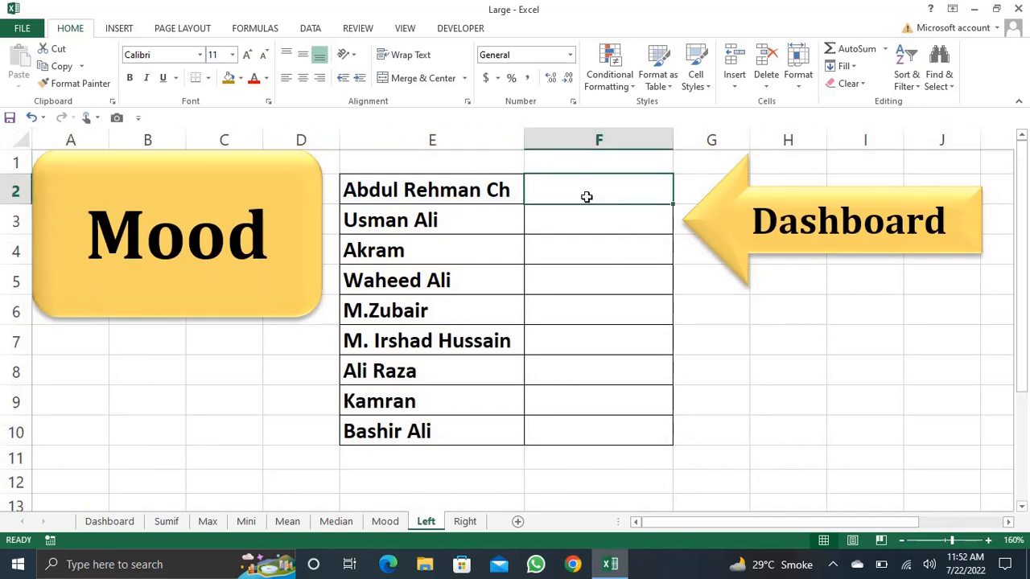
Enter =LEFT(E2,2) in F2 and fill the formula down to F10 beside the remaining names.
{"action": "type", "text": "="}
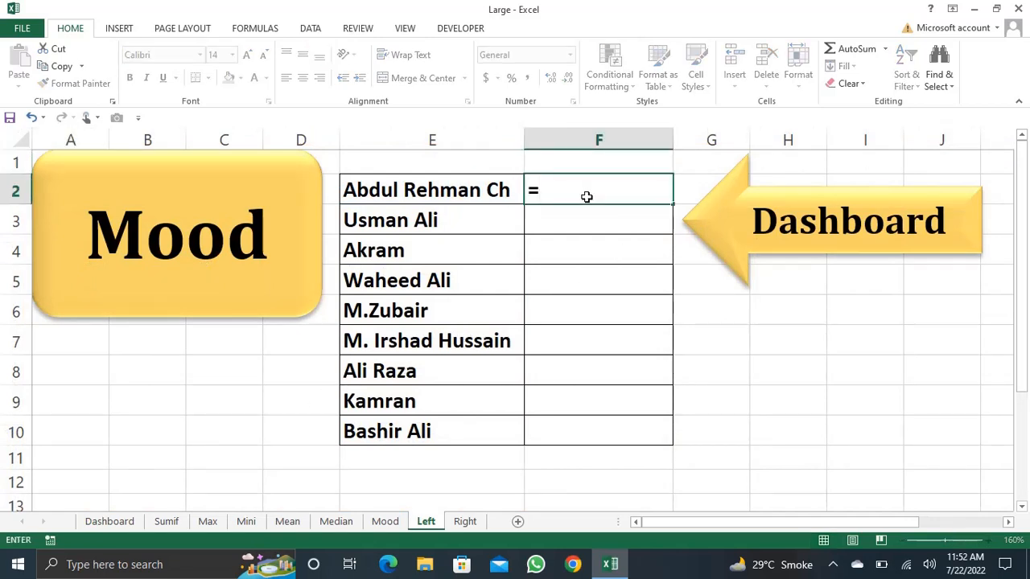
{"action": "type", "text": "left"}
{"action": "key", "text": "Tab"}
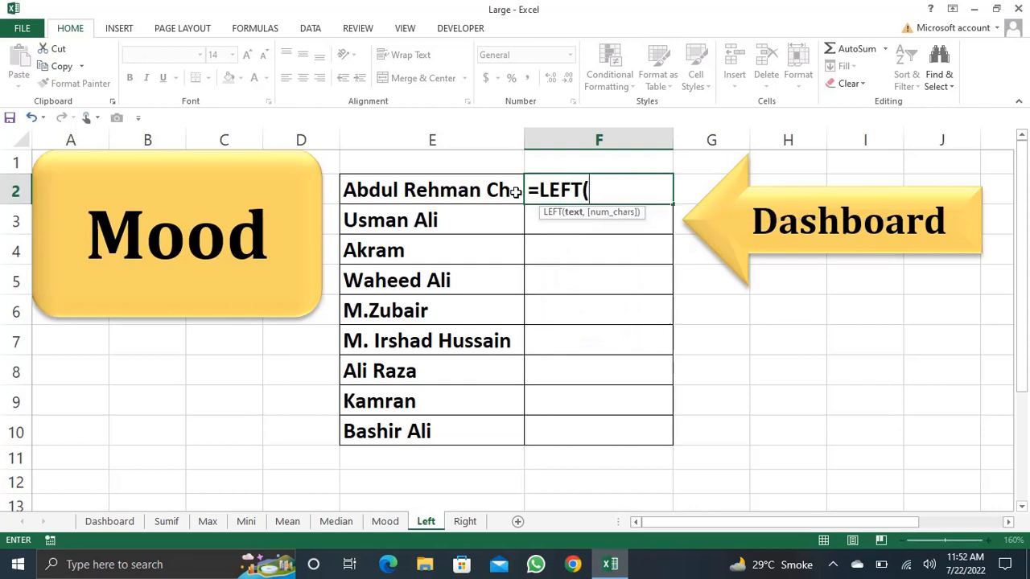
{"action": "left_click", "coordinate": [493, 184]}
{"action": "type", "text": ","}
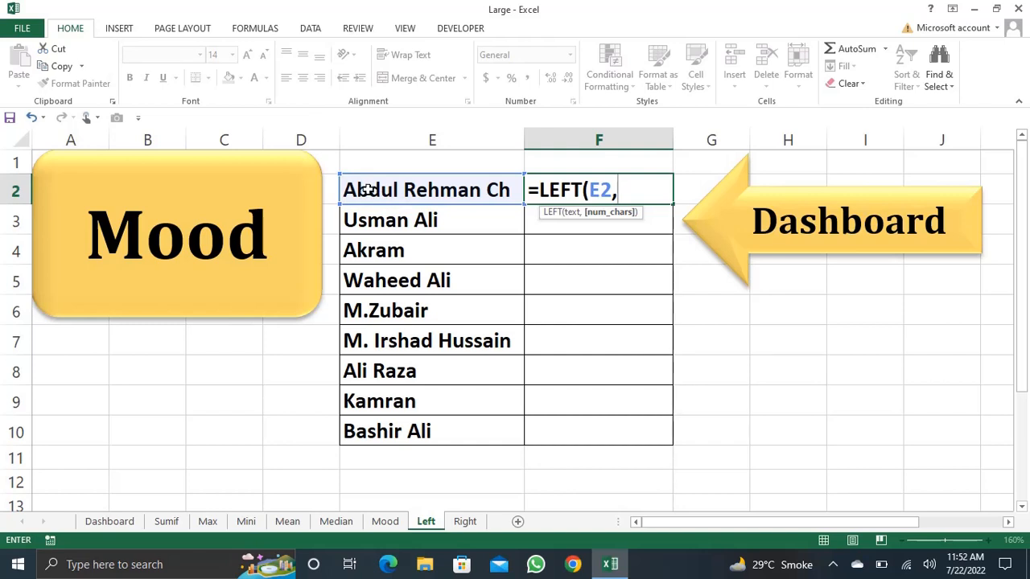
{"action": "type", "text": "2)"}
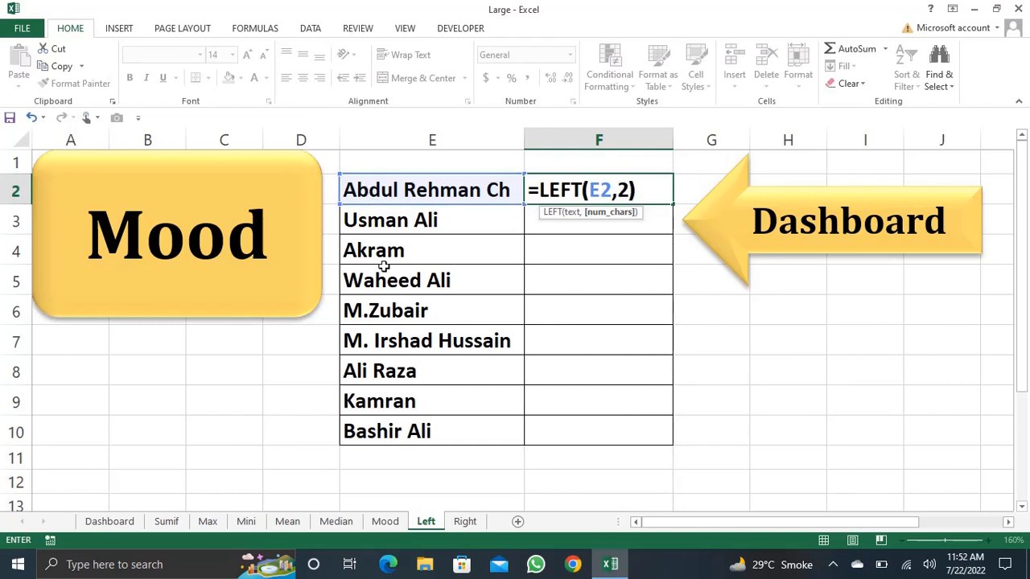
{"action": "key", "text": "Return"}
{"action": "key", "text": "Up"}
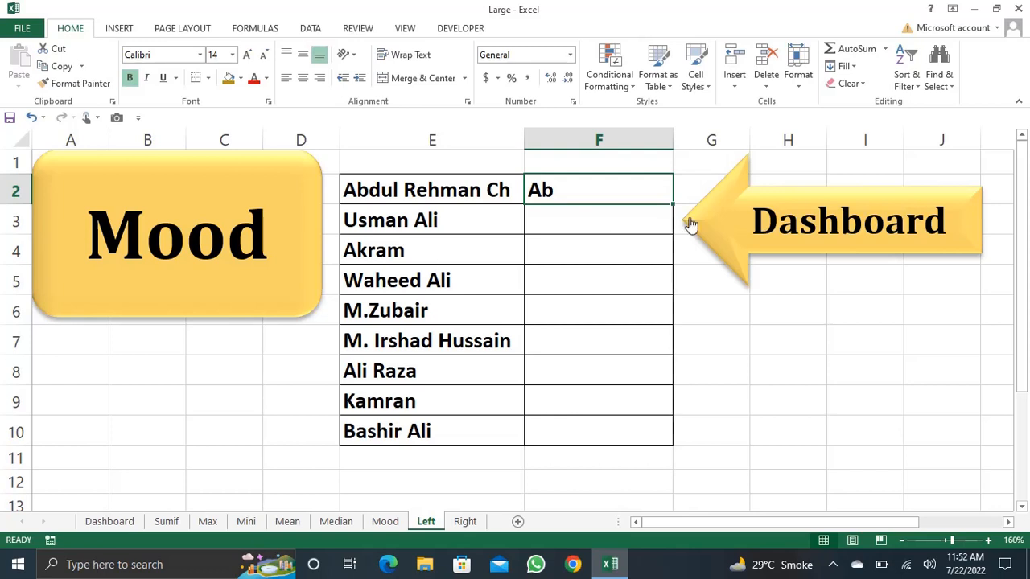
{"action": "left_click_drag", "start_coordinate": [673, 208], "coordinate": [646, 444]}
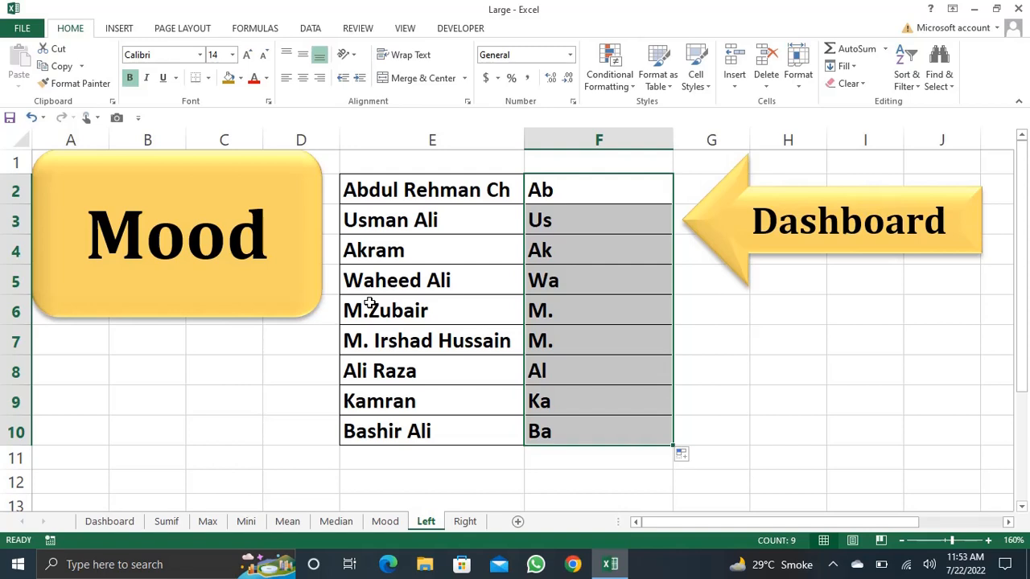
Go through the dashboard to the Right sheet and select cell F2 beside the first name.
{"action": "left_click", "coordinate": [722, 231]}
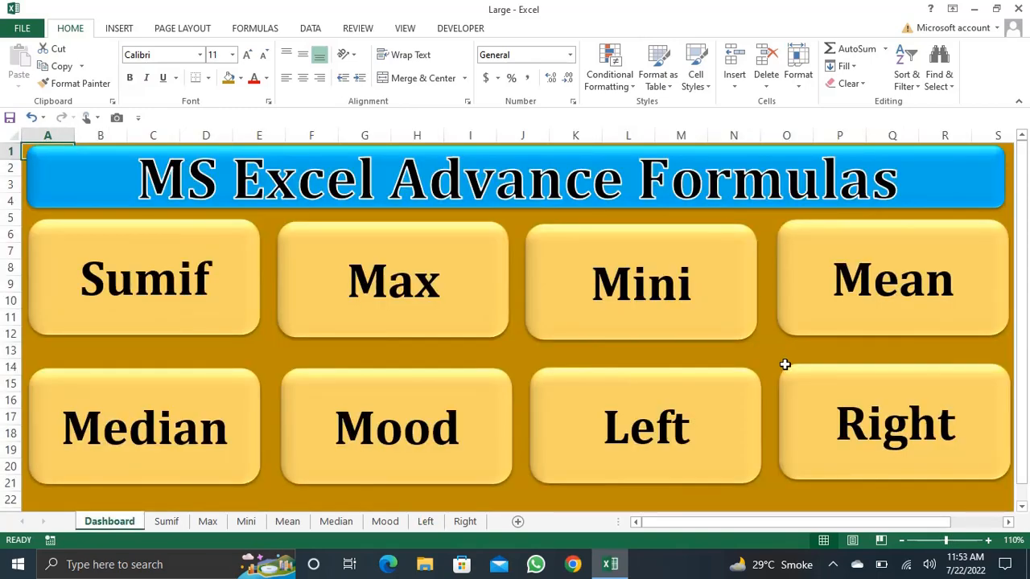
{"action": "left_click", "coordinate": [813, 396]}
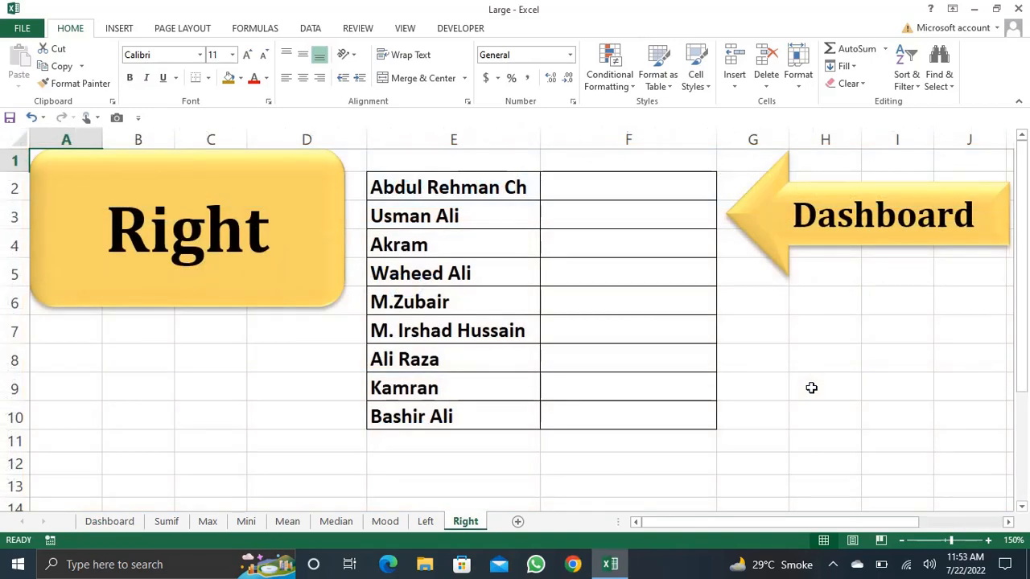
{"action": "left_click", "coordinate": [624, 195]}
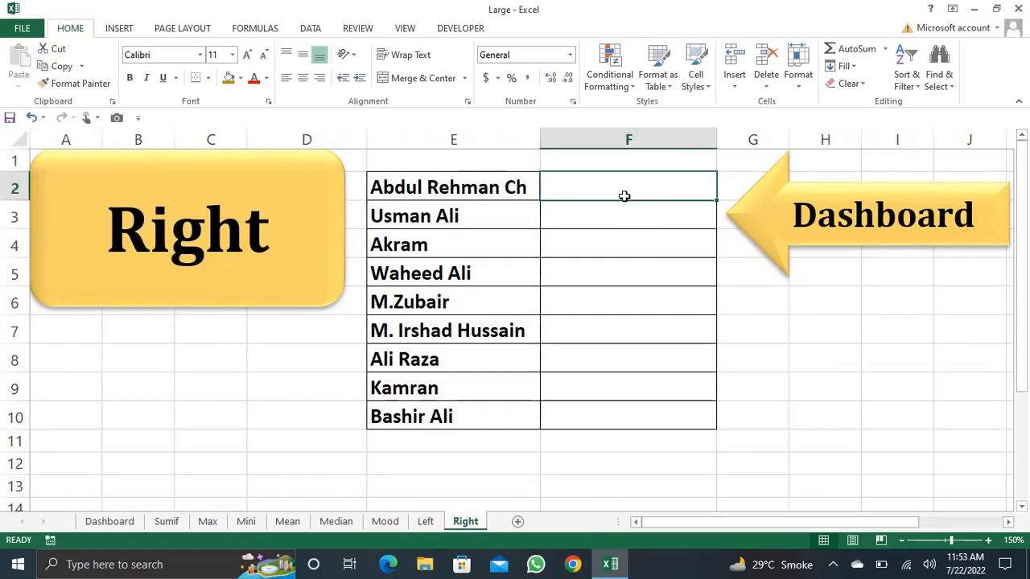
Enter =RIGHT(E2,4) in F2 and fill the formula down to F10 beside the remaining names.
{"action": "type", "text": "="}
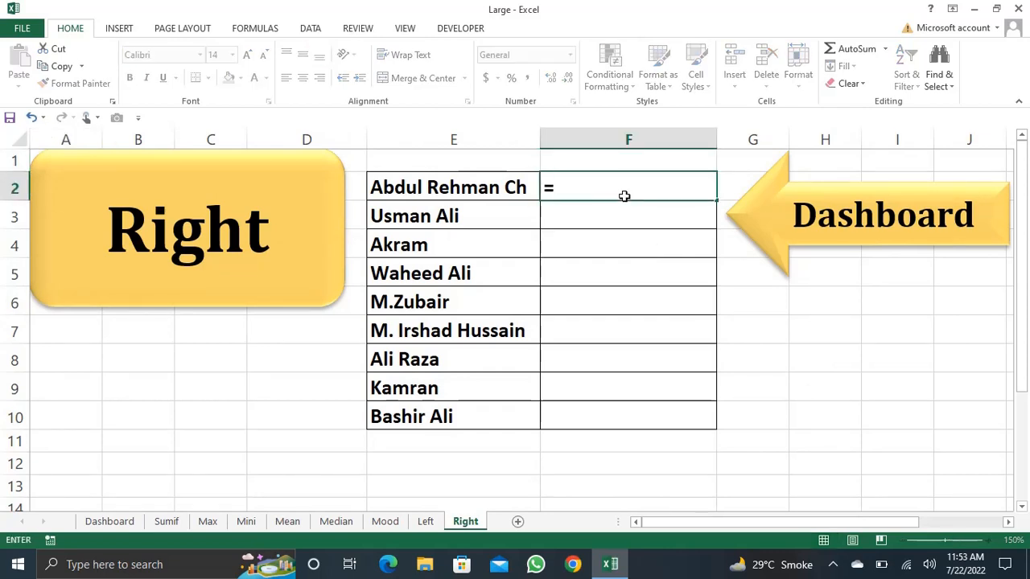
{"action": "type", "text": "right"}
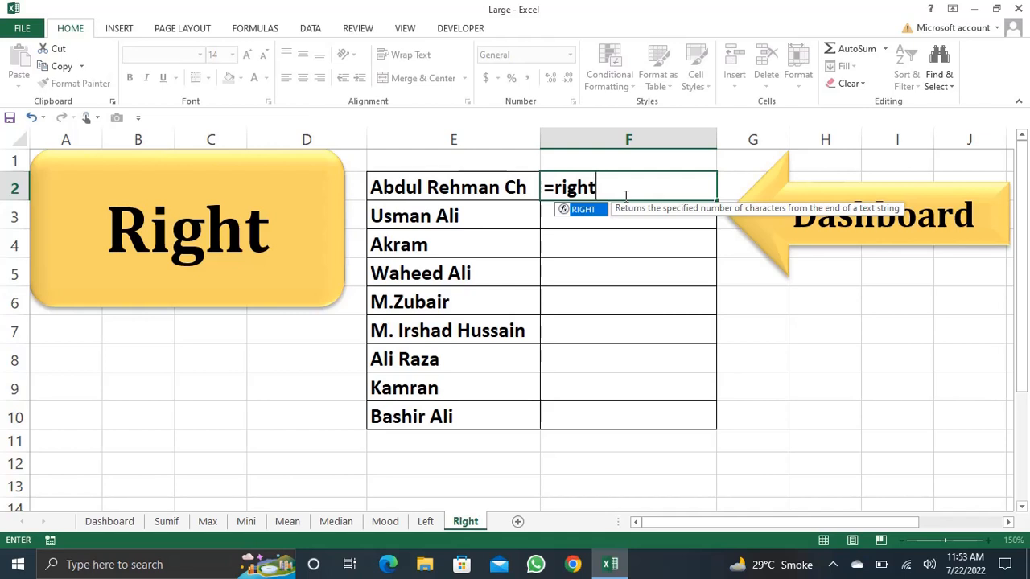
{"action": "key", "text": "Tab"}
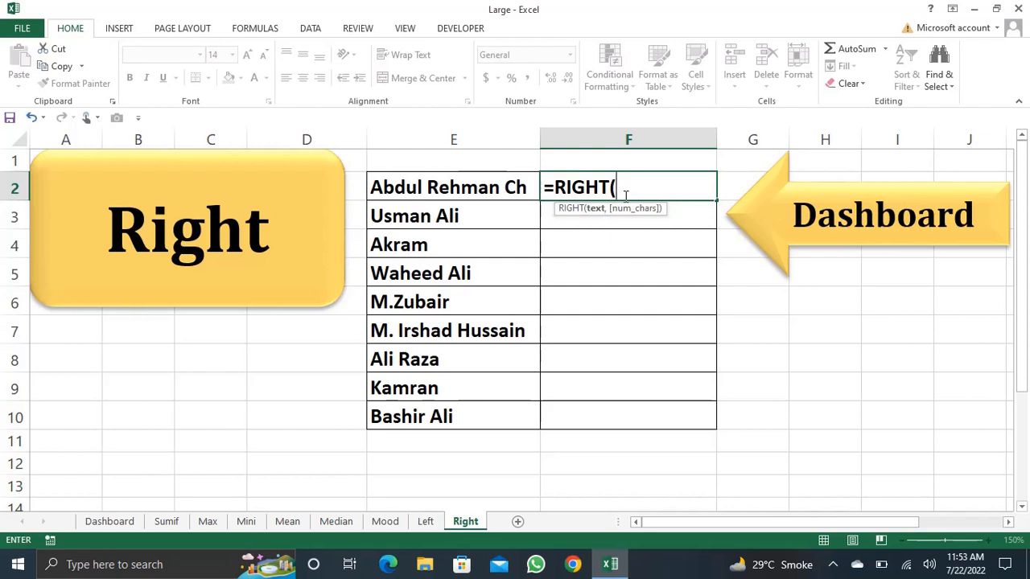
{"action": "left_click", "coordinate": [509, 188]}
{"action": "type", "text": ","}
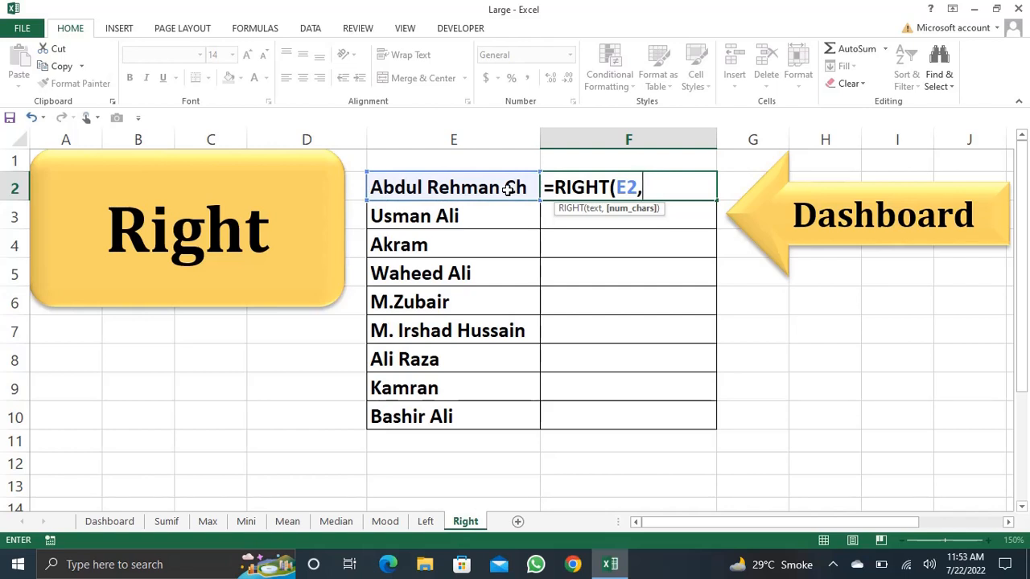
{"action": "type", "text": "4)"}
{"action": "key", "text": "Return"}
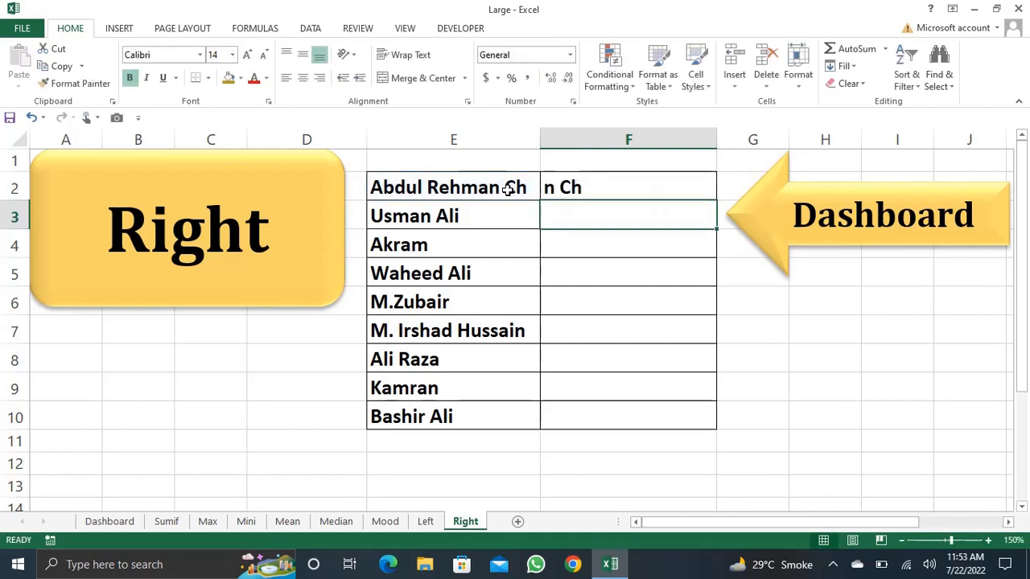
{"action": "left_click", "coordinate": [612, 192]}
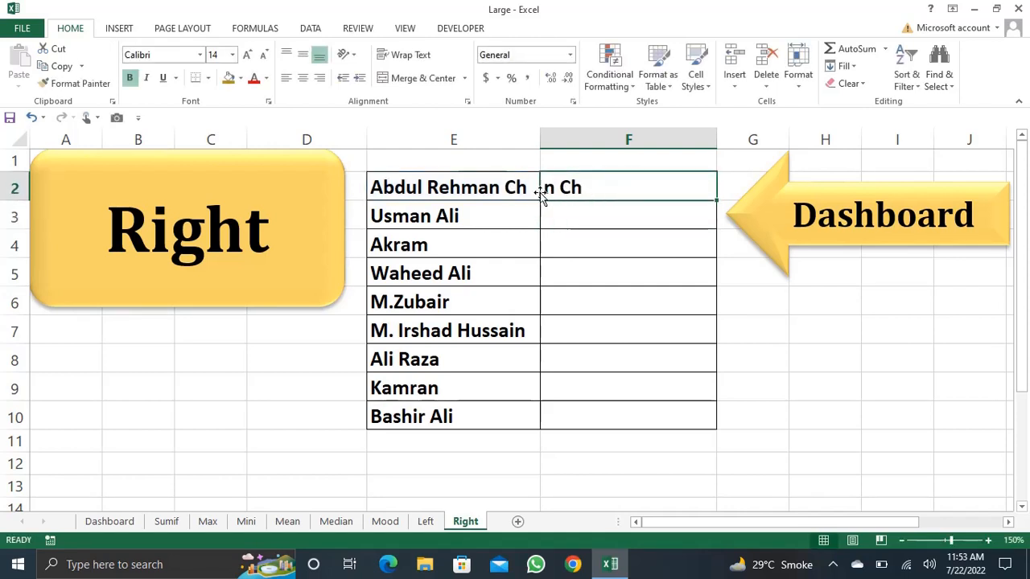
{"action": "double_click", "coordinate": [717, 201]}
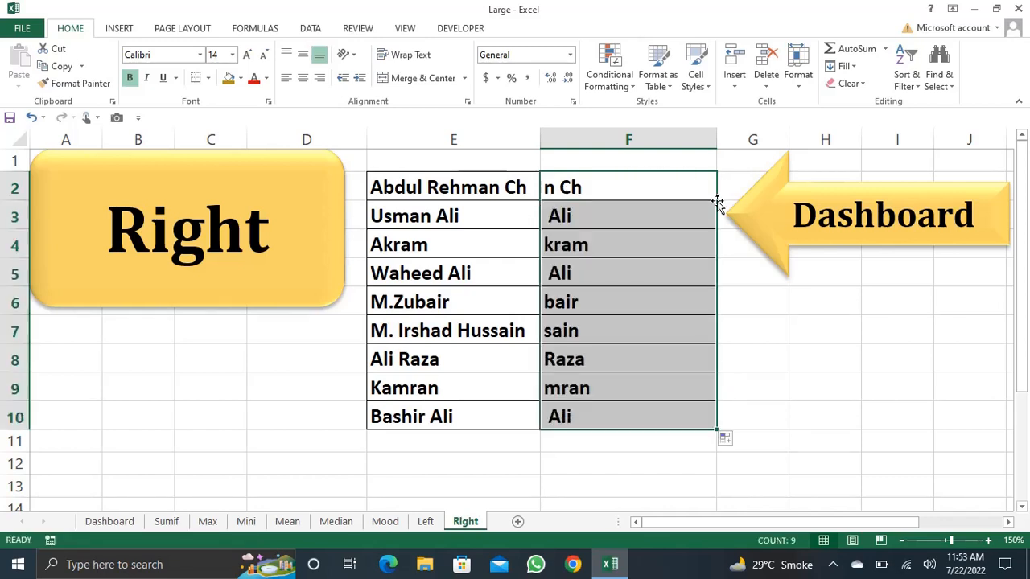